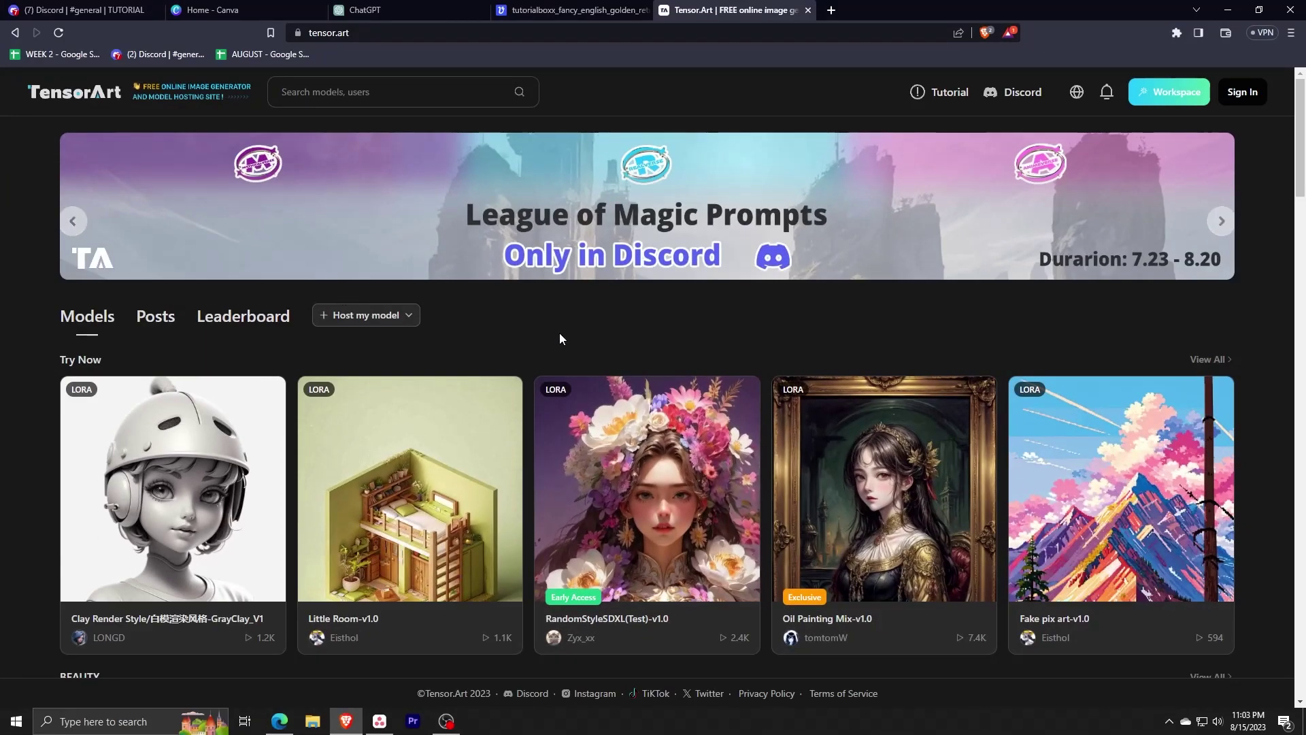
Step: Browse the home gallery, then sign in to Tensor.Art with a Google account
{"action": "scroll", "coordinate": [611, 336], "scroll_direction": "down", "scroll_amount": 2}
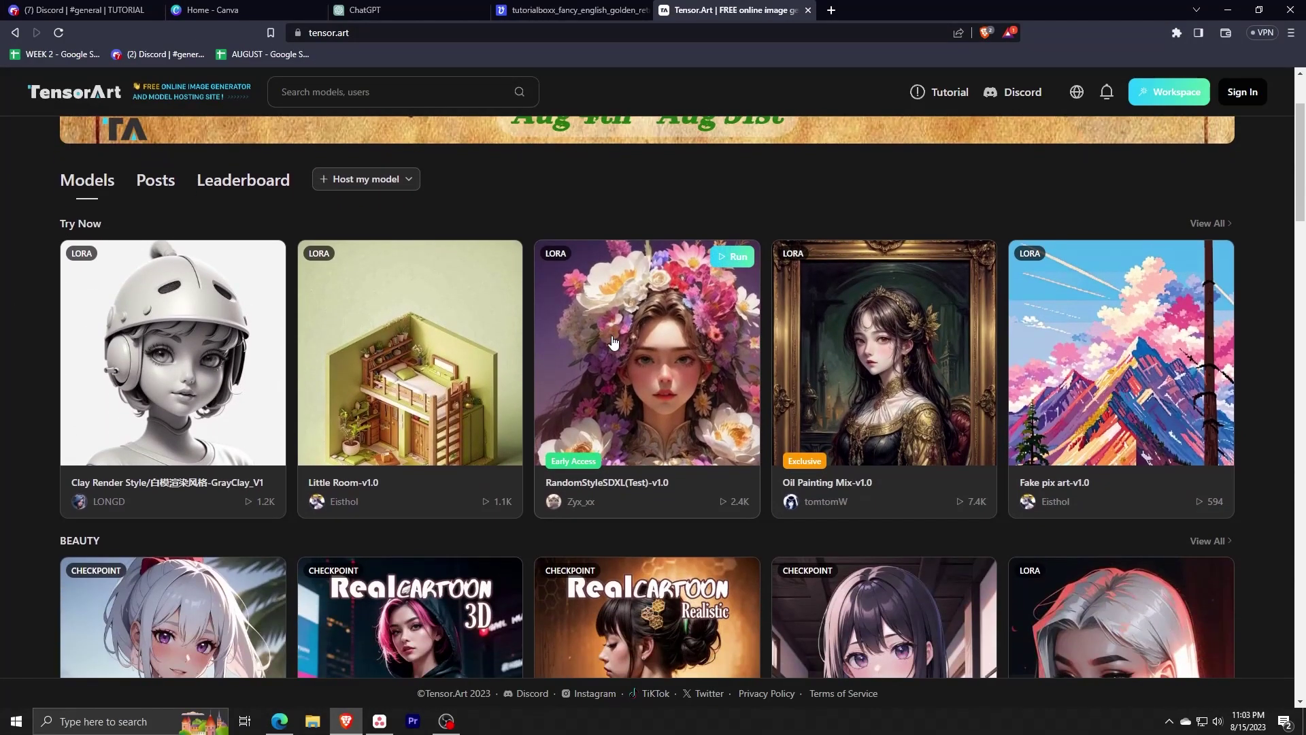
{"action": "scroll", "coordinate": [613, 342], "scroll_direction": "up", "scroll_amount": 2}
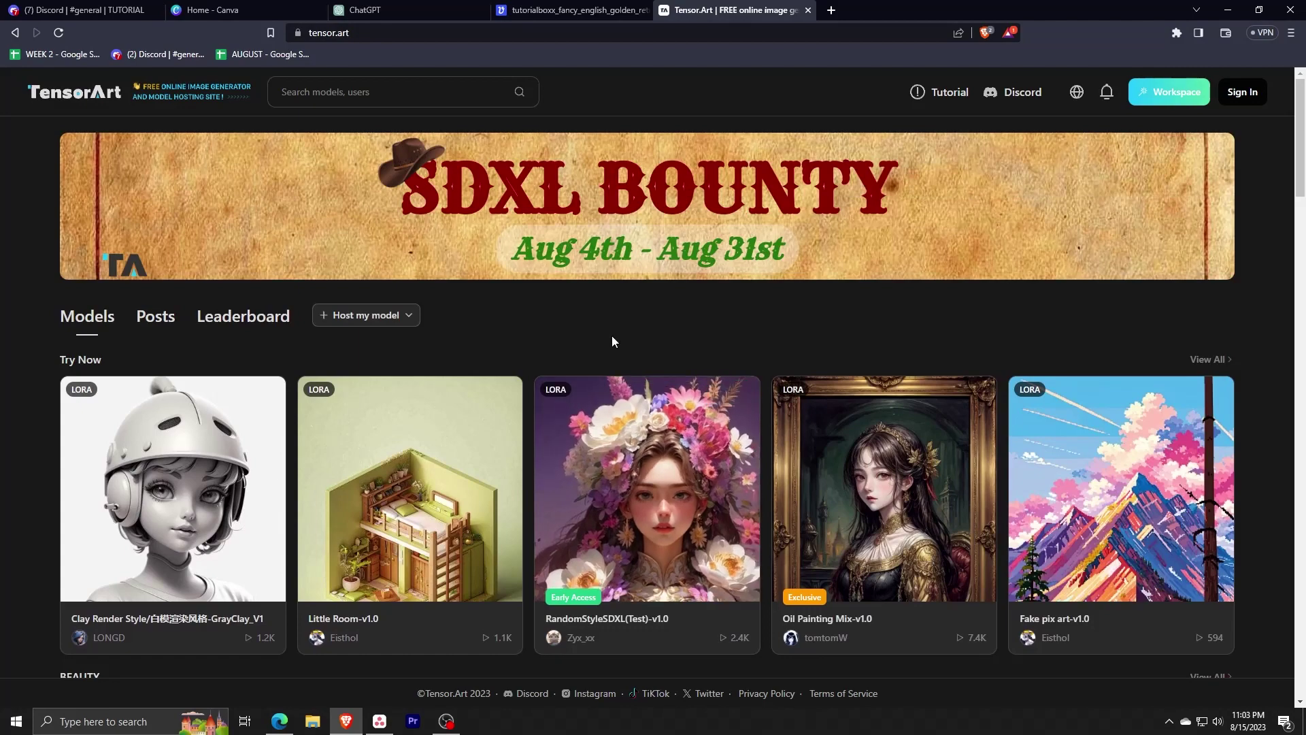
{"action": "scroll", "coordinate": [612, 342], "scroll_direction": "down", "scroll_amount": 6}
{"action": "scroll", "coordinate": [613, 342], "scroll_direction": "down", "scroll_amount": 7}
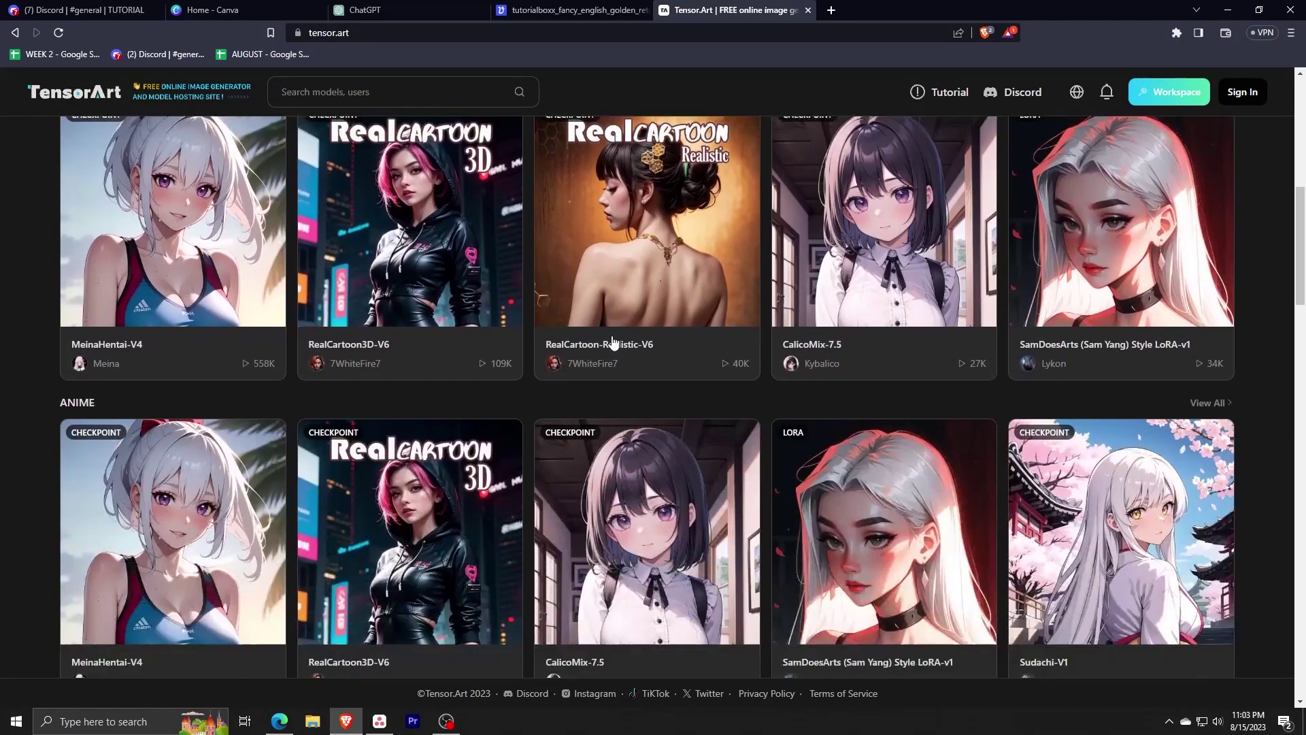
{"action": "scroll", "coordinate": [613, 342], "scroll_direction": "down", "scroll_amount": 4}
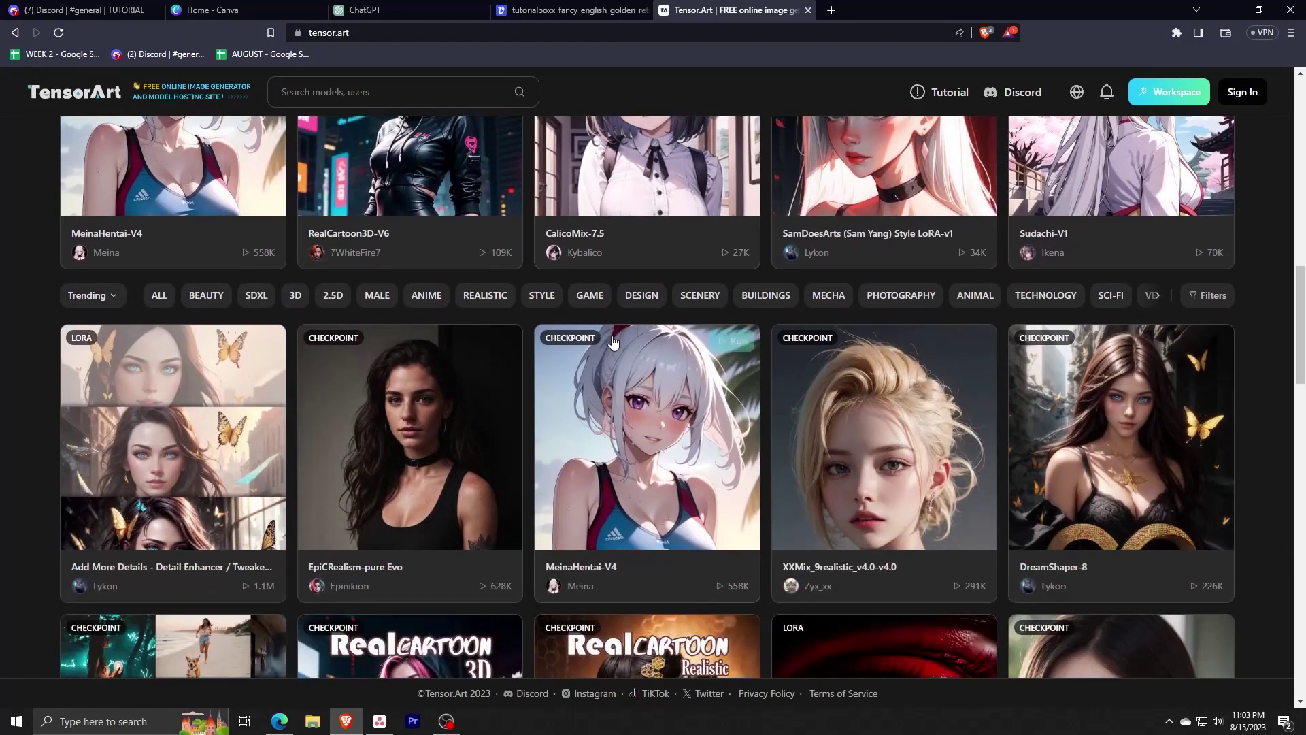
{"action": "scroll", "coordinate": [613, 342], "scroll_direction": "down", "scroll_amount": 9}
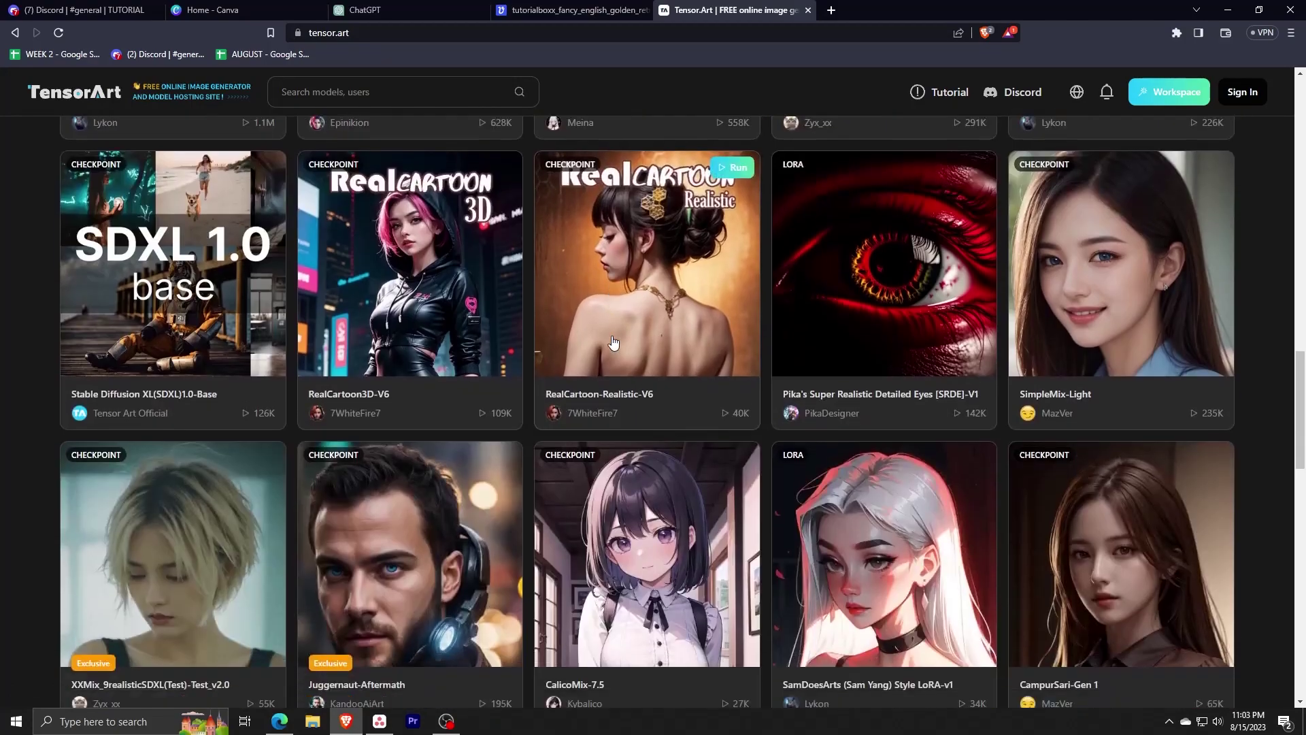
{"action": "scroll", "coordinate": [612, 342], "scroll_direction": "down", "scroll_amount": 11}
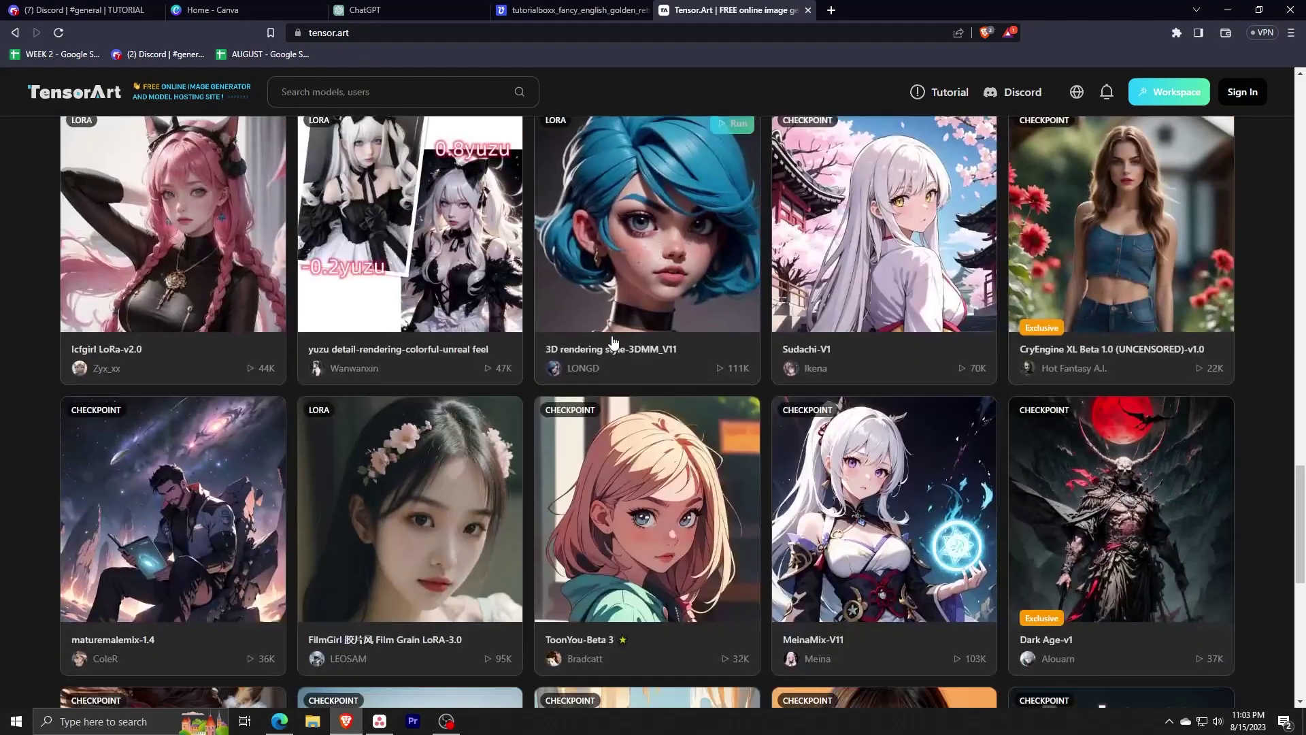
{"action": "scroll", "coordinate": [612, 342], "scroll_direction": "down", "scroll_amount": 11}
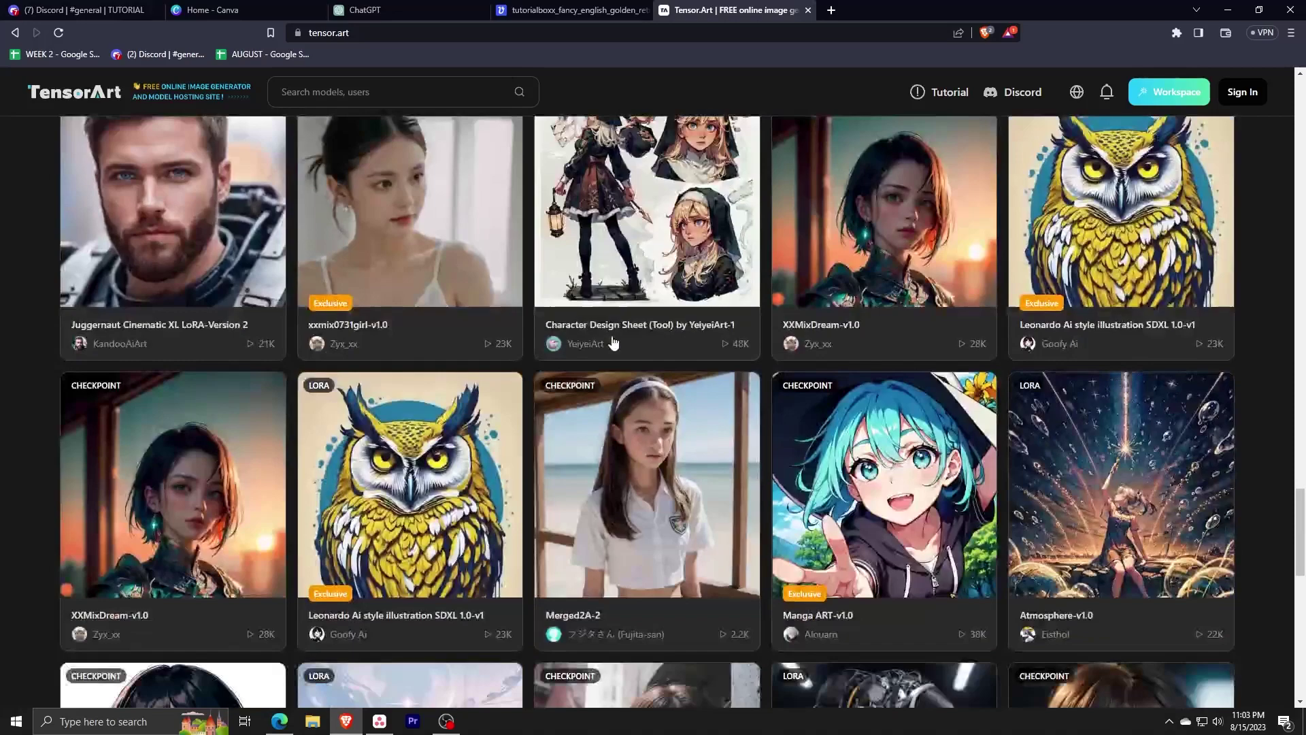
{"action": "scroll", "coordinate": [613, 342], "scroll_direction": "down", "scroll_amount": 9}
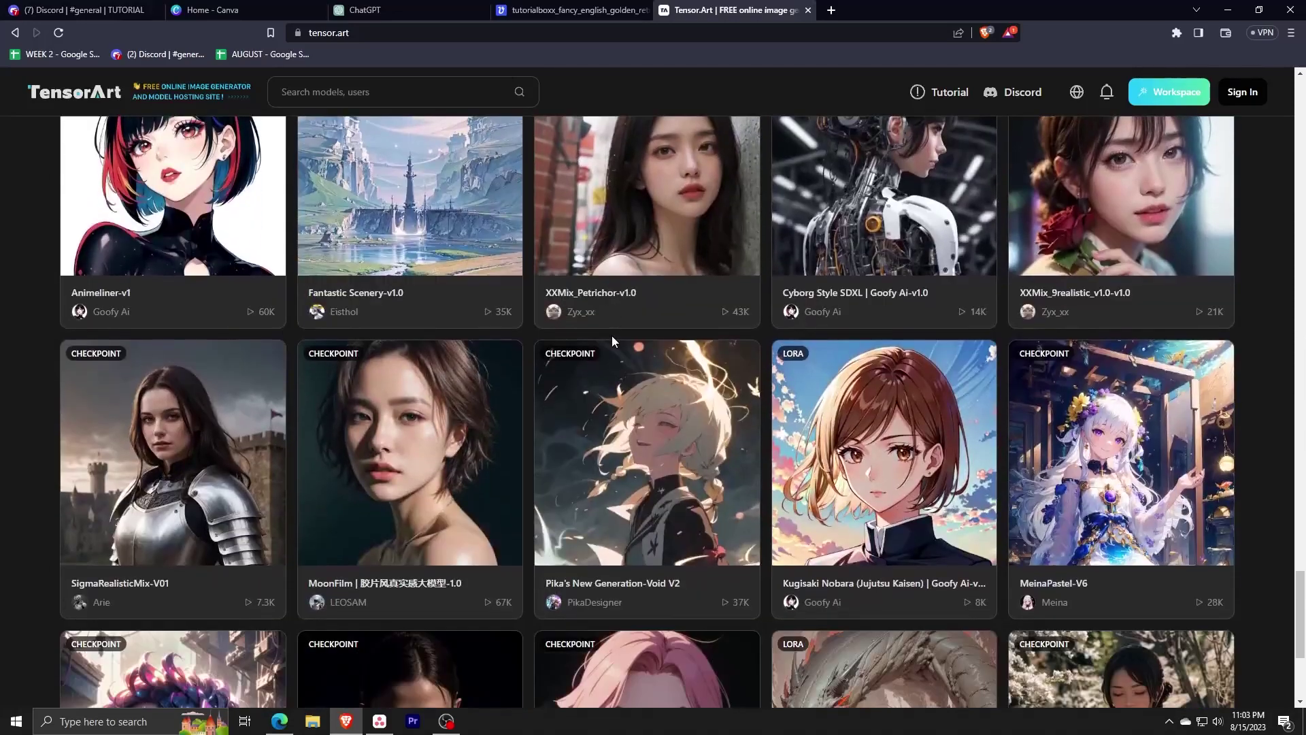
{"action": "scroll", "coordinate": [613, 342], "scroll_direction": "down", "scroll_amount": 6}
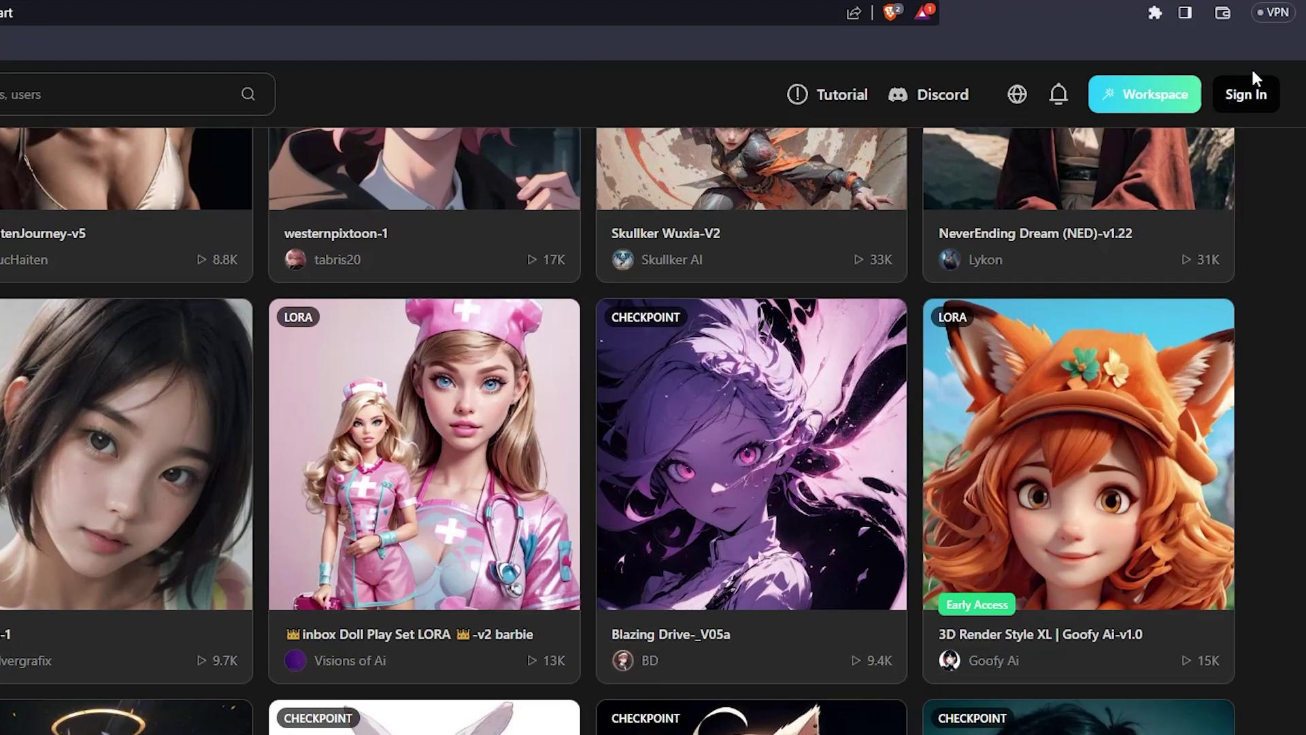
{"action": "left_click", "coordinate": [1273, 100]}
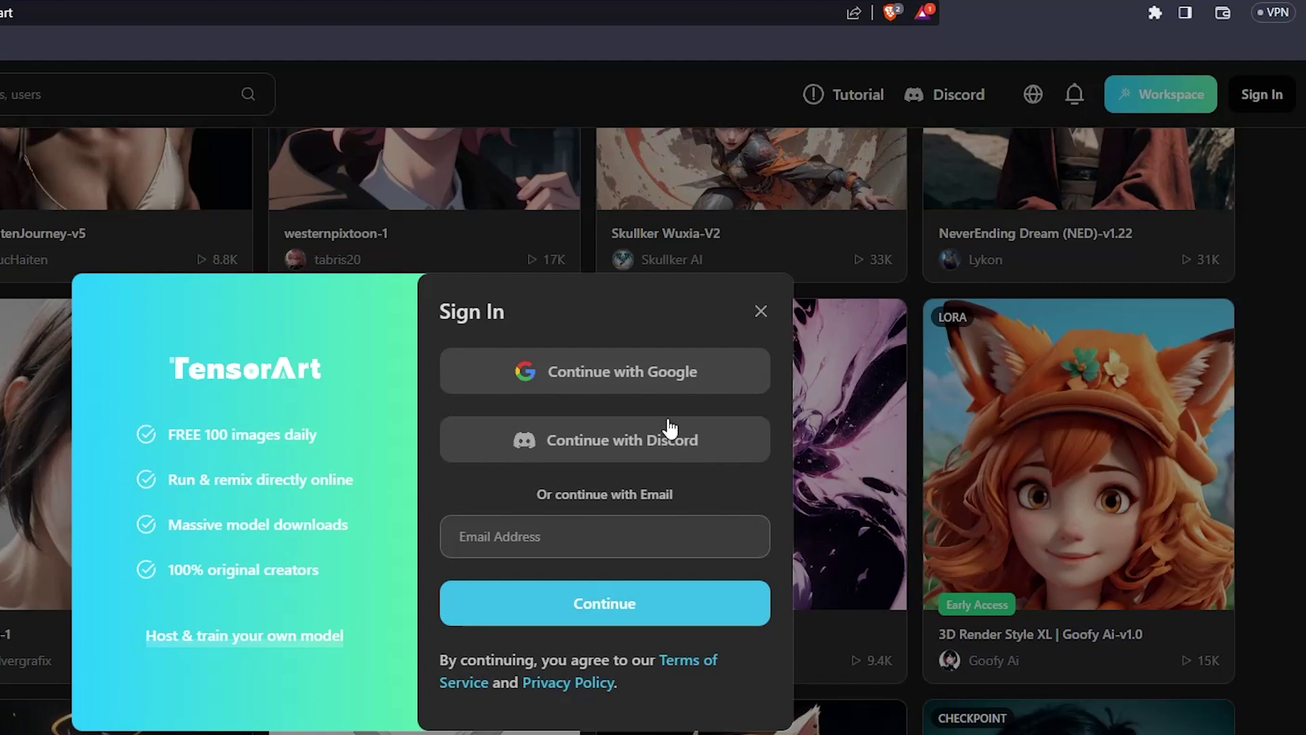
{"action": "left_click", "coordinate": [566, 379]}
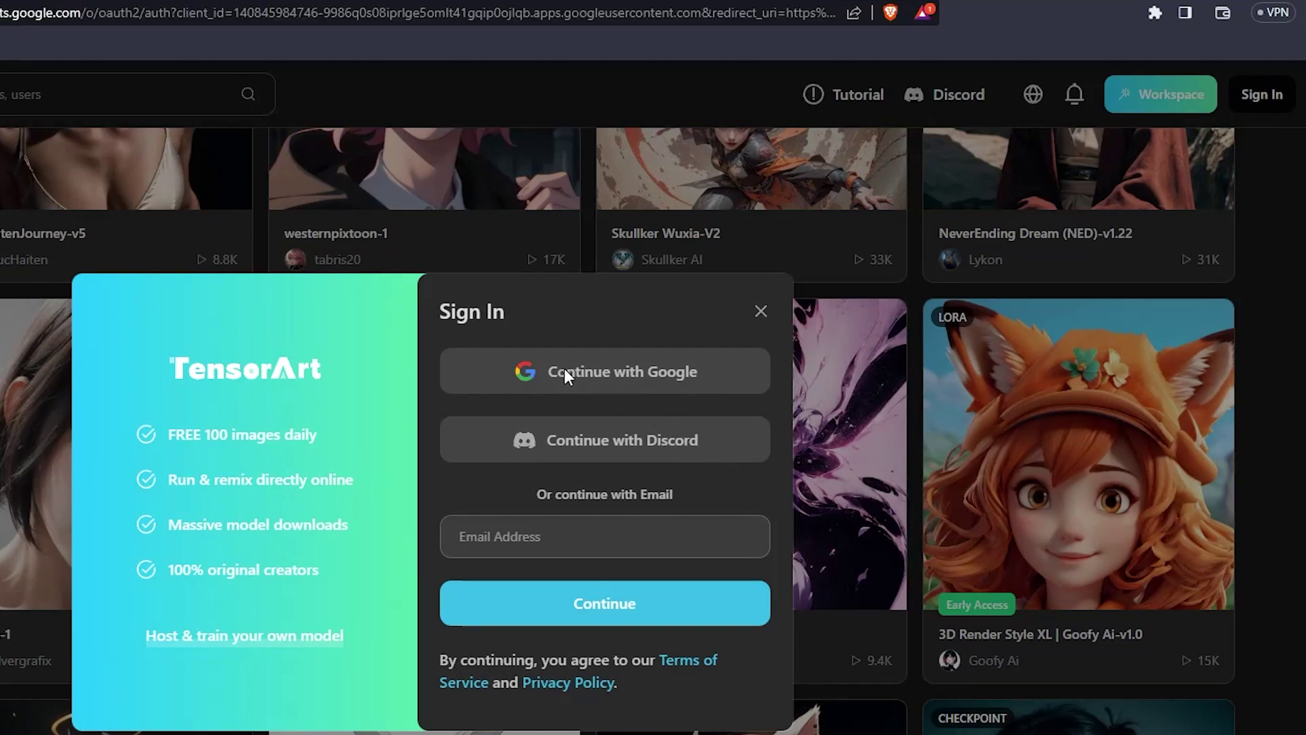
{"action": "left_click", "coordinate": [393, 501]}
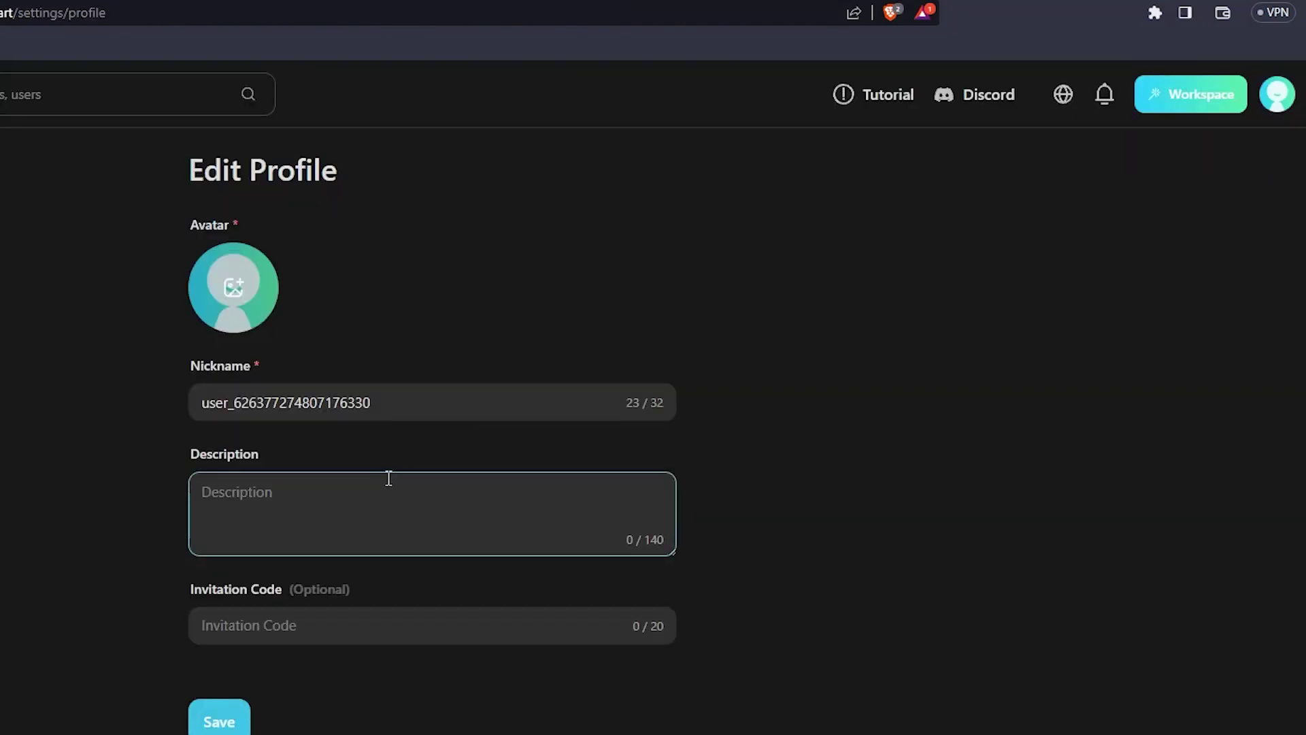
Step: Set the profile description to 'tutorial purposes' and save it
{"action": "left_click", "coordinate": [309, 503]}
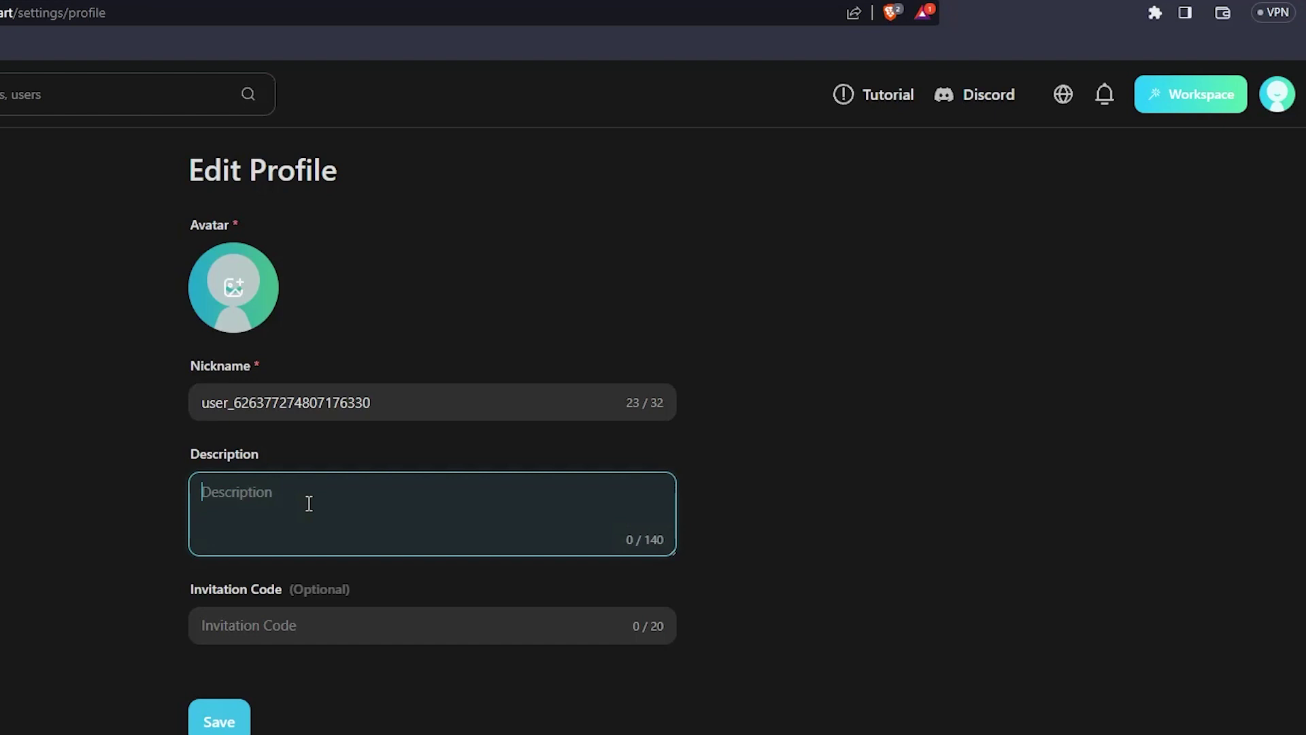
{"action": "type", "text": "tutorial purposes"}
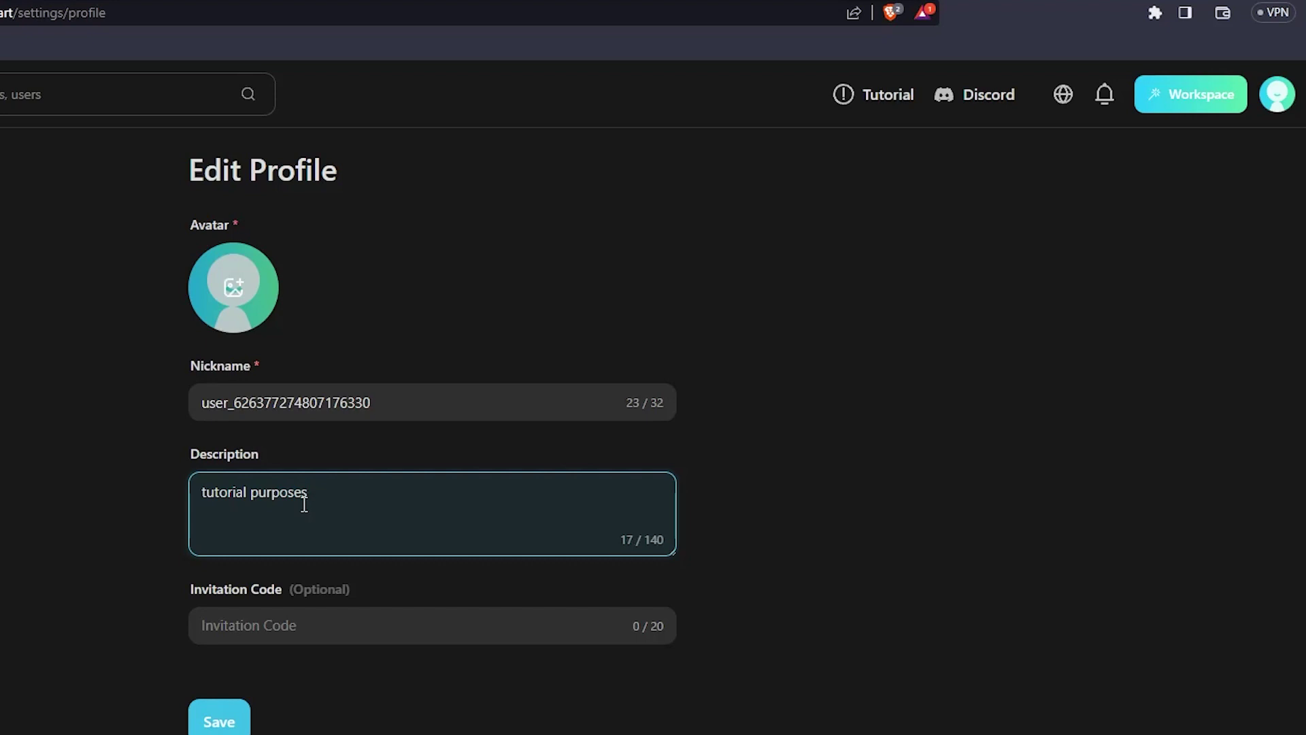
{"action": "left_click", "coordinate": [228, 723]}
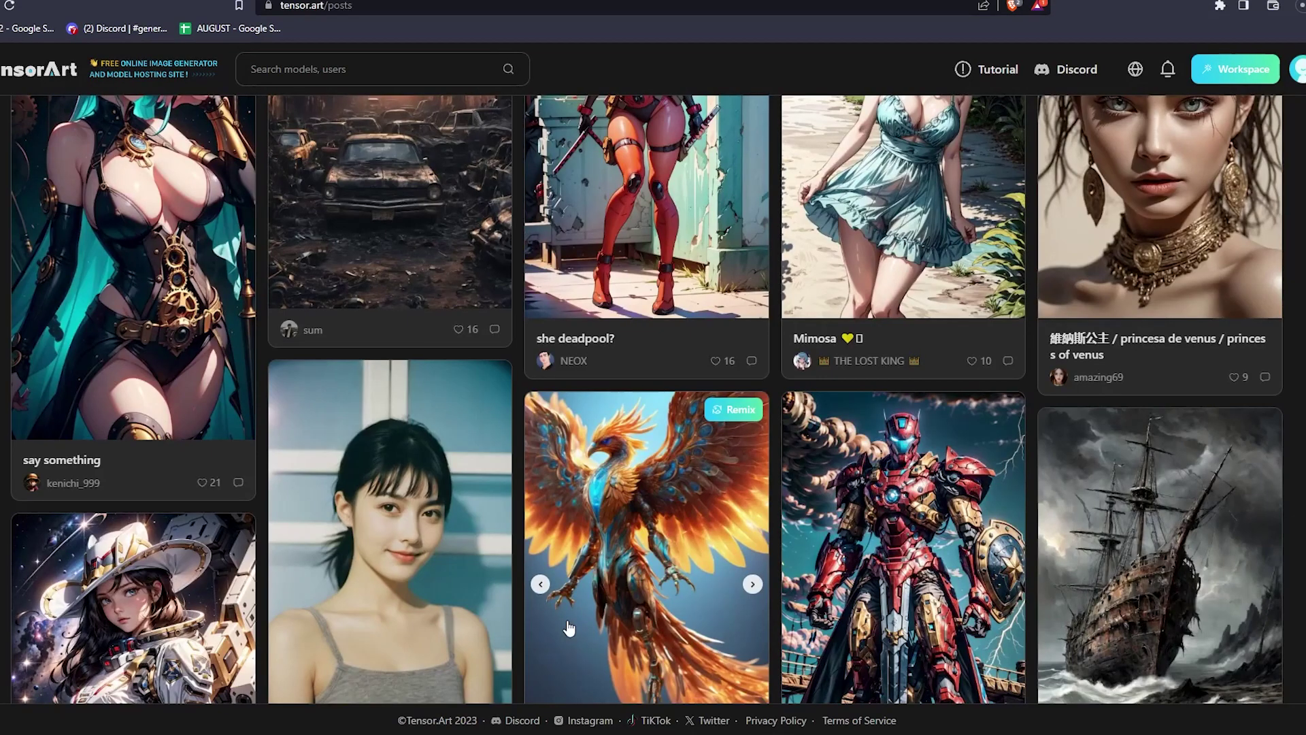
Step: Remix the Phoenix v2 post into the generator and review its prompt, LoRAs and VAE
{"action": "scroll", "coordinate": [569, 627], "scroll_direction": "down", "scroll_amount": 2}
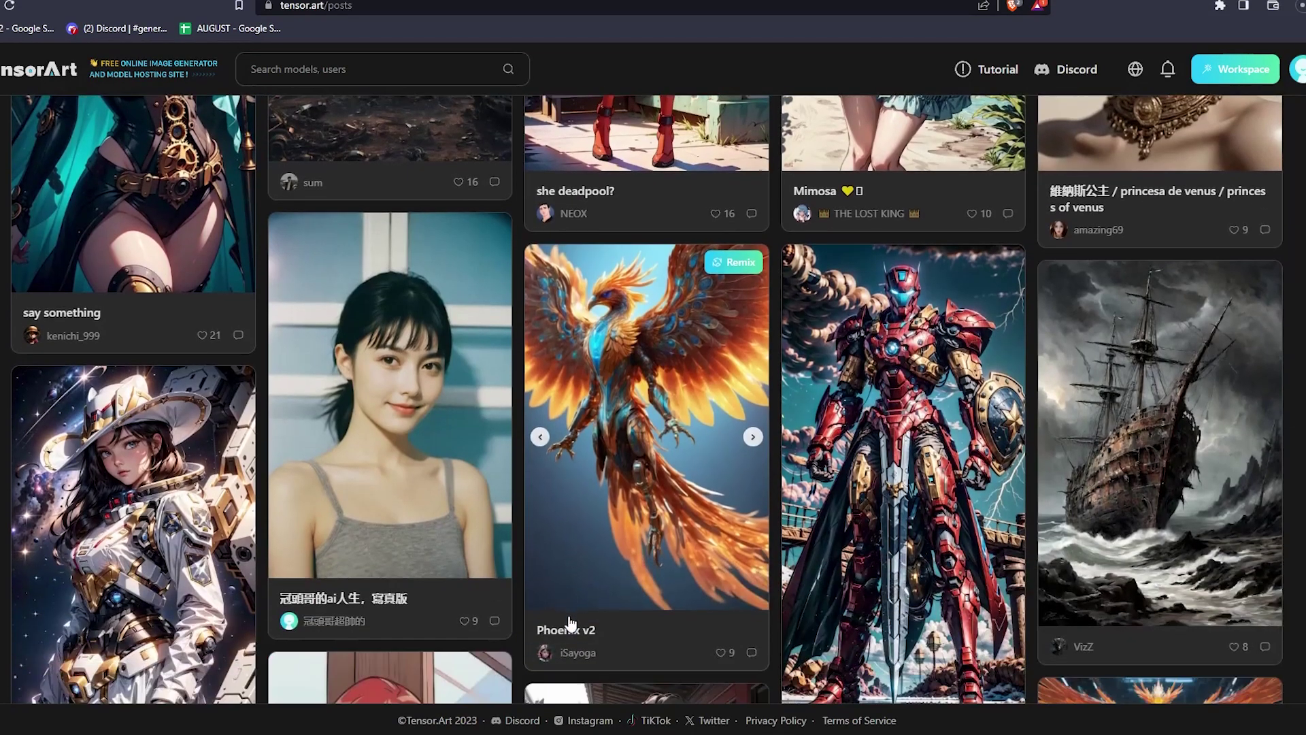
{"action": "left_click", "coordinate": [731, 261]}
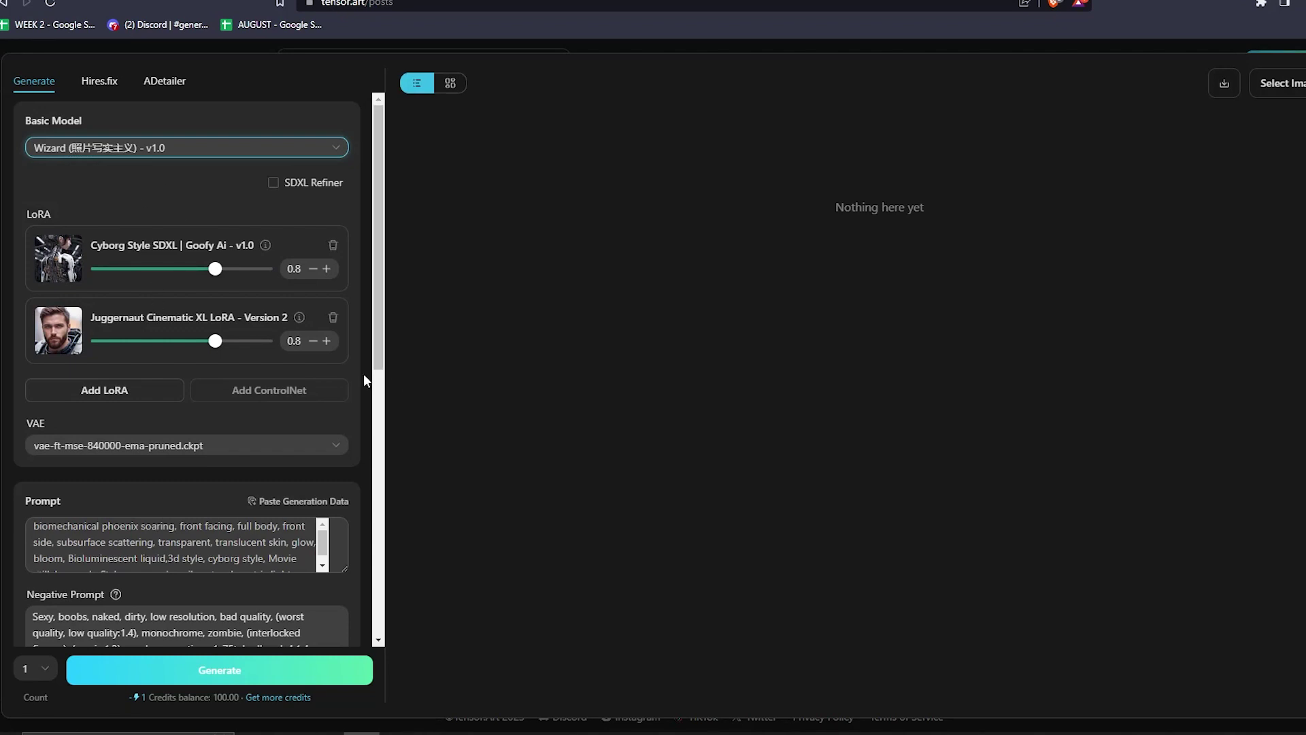
{"action": "scroll", "coordinate": [363, 376], "scroll_direction": "down", "scroll_amount": 2}
{"action": "scroll", "coordinate": [216, 394], "scroll_direction": "down", "scroll_amount": 1}
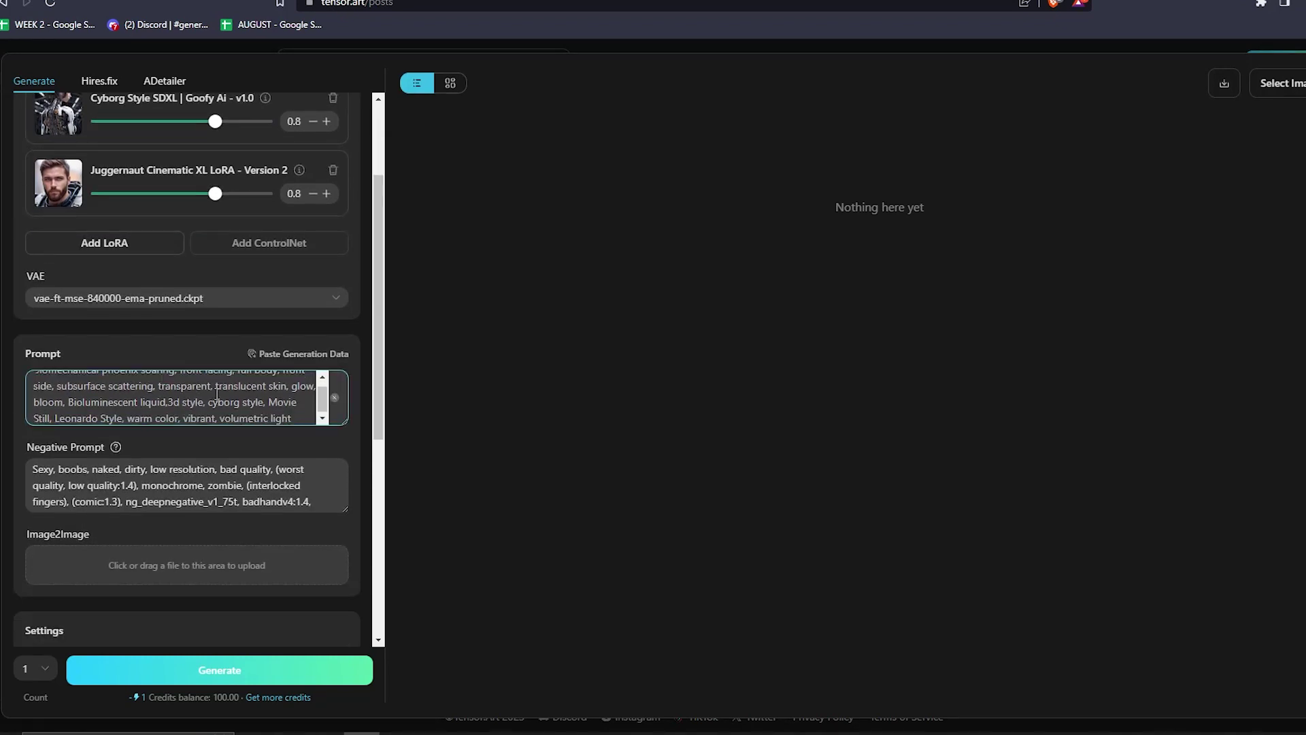
{"action": "scroll", "coordinate": [216, 393], "scroll_direction": "down", "scroll_amount": 1}
{"action": "scroll", "coordinate": [216, 393], "scroll_direction": "up", "scroll_amount": 1}
{"action": "scroll", "coordinate": [216, 393], "scroll_direction": "down", "scroll_amount": 1}
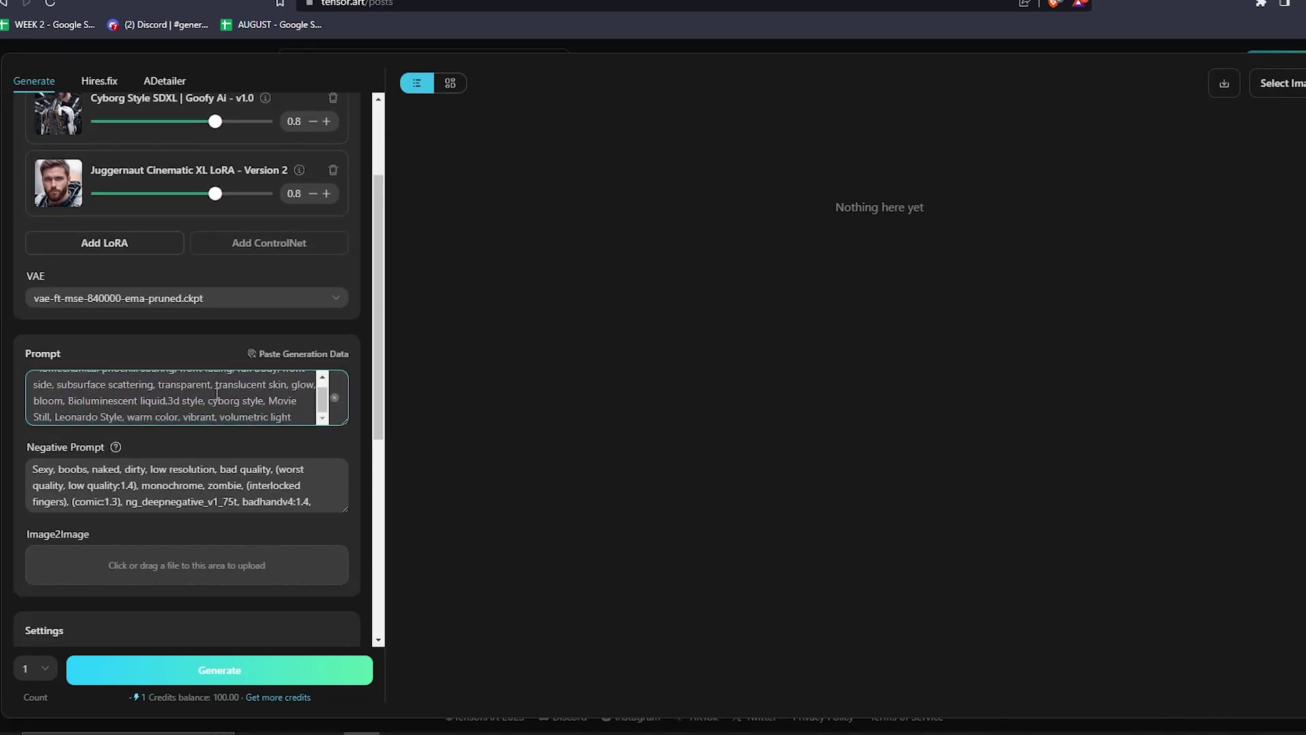
{"action": "scroll", "coordinate": [217, 394], "scroll_direction": "up", "scroll_amount": 1}
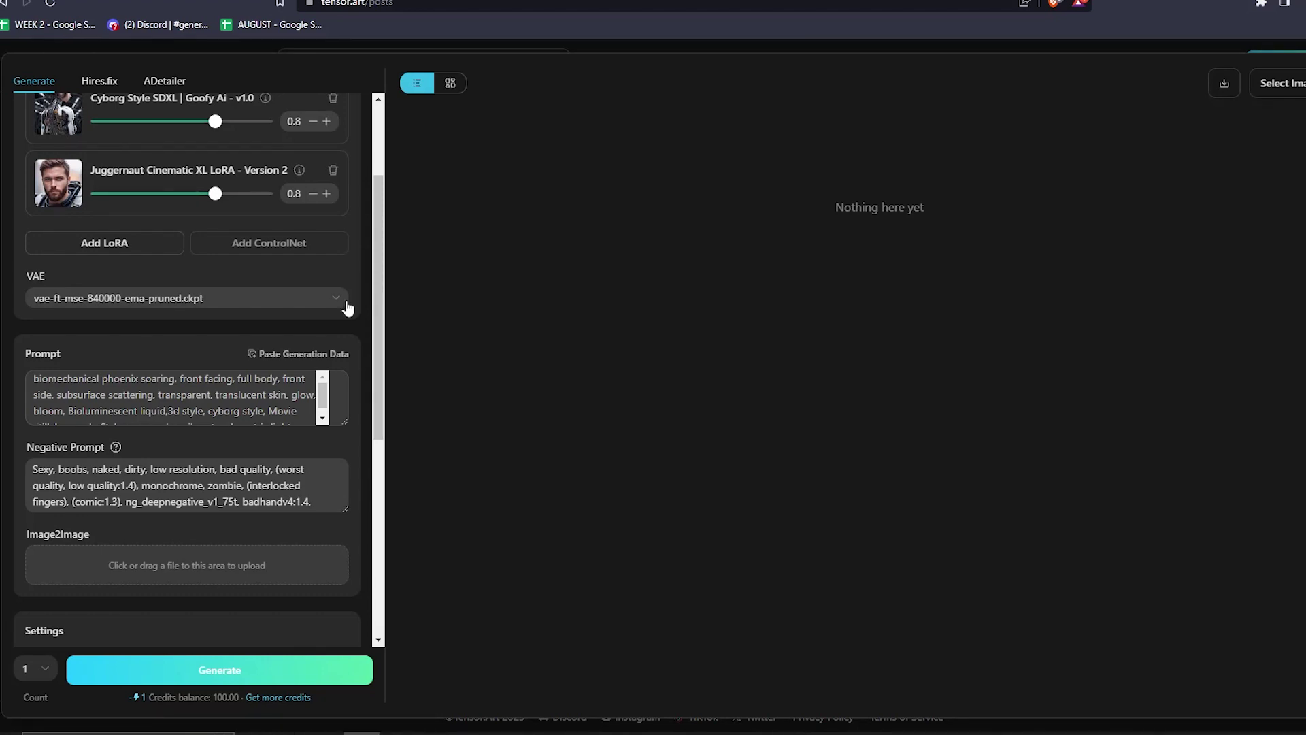
{"action": "scroll", "coordinate": [202, 156], "scroll_direction": "up", "scroll_amount": 2}
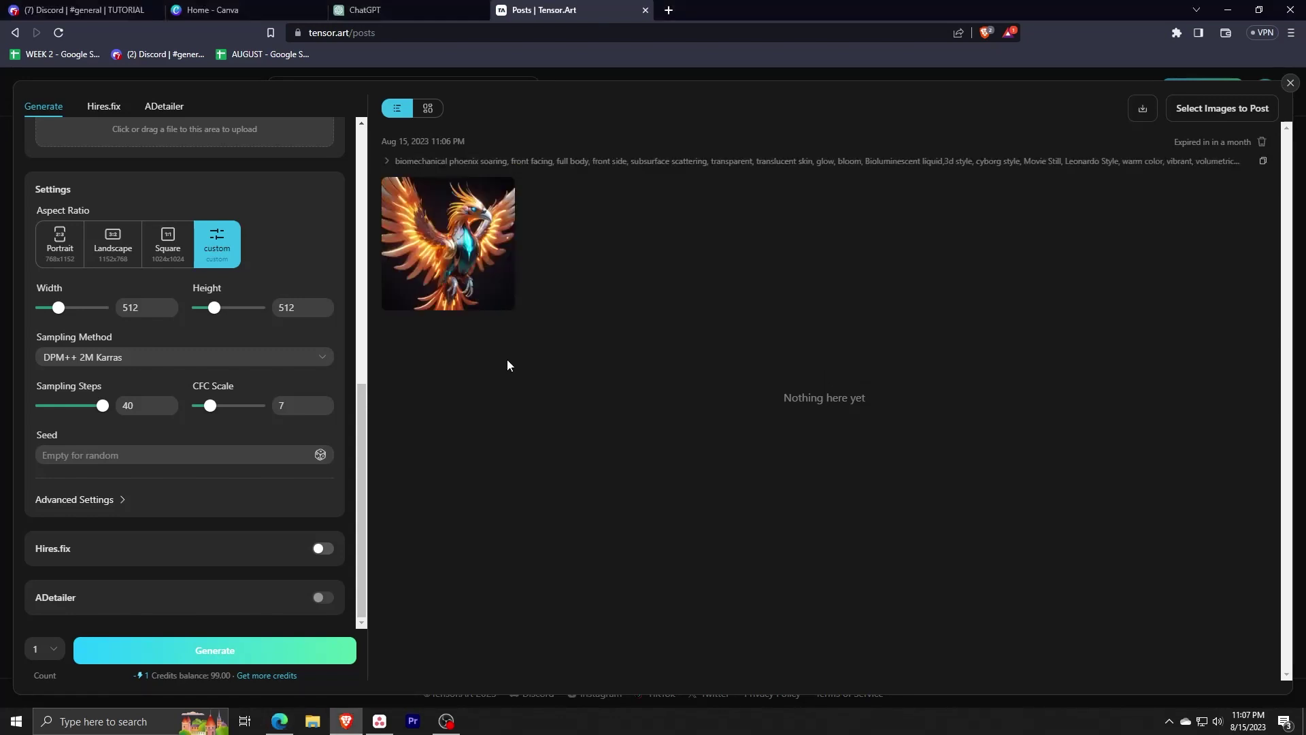
{"action": "mouse_move", "coordinate": [455, 251]}
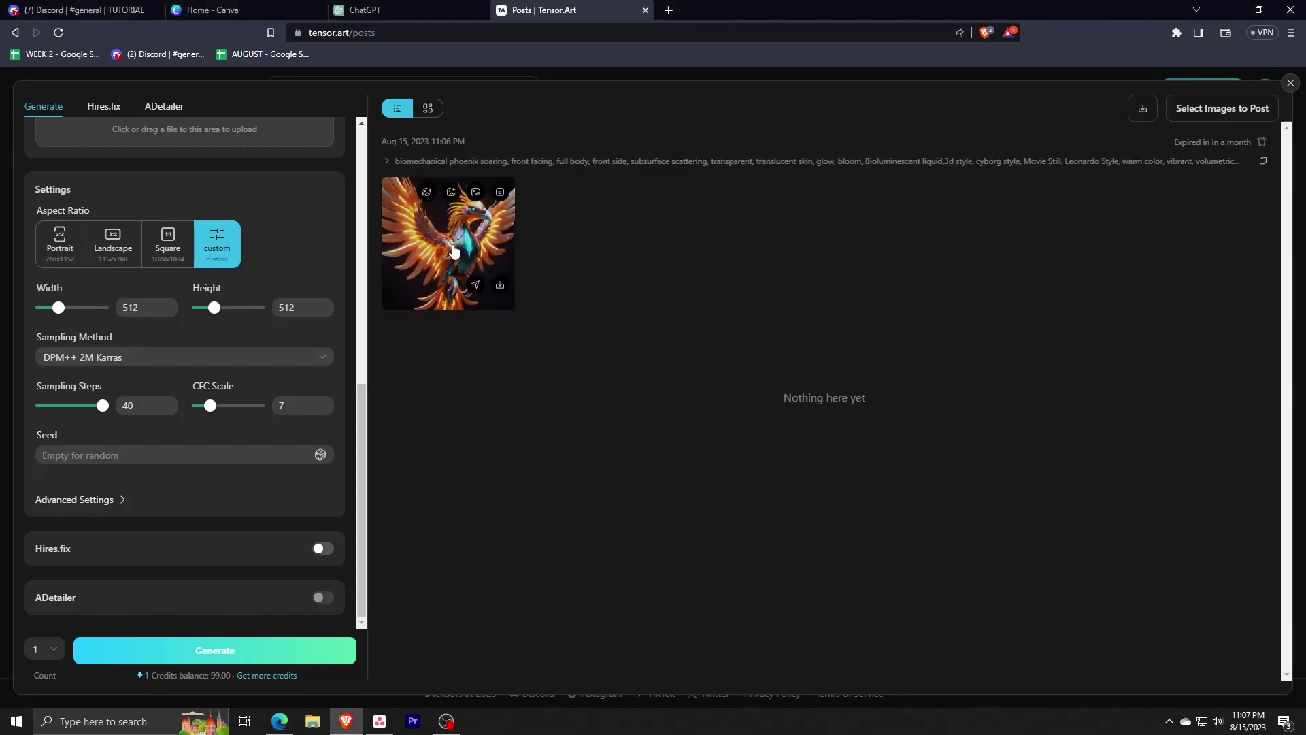
{"action": "left_click", "coordinate": [455, 252]}
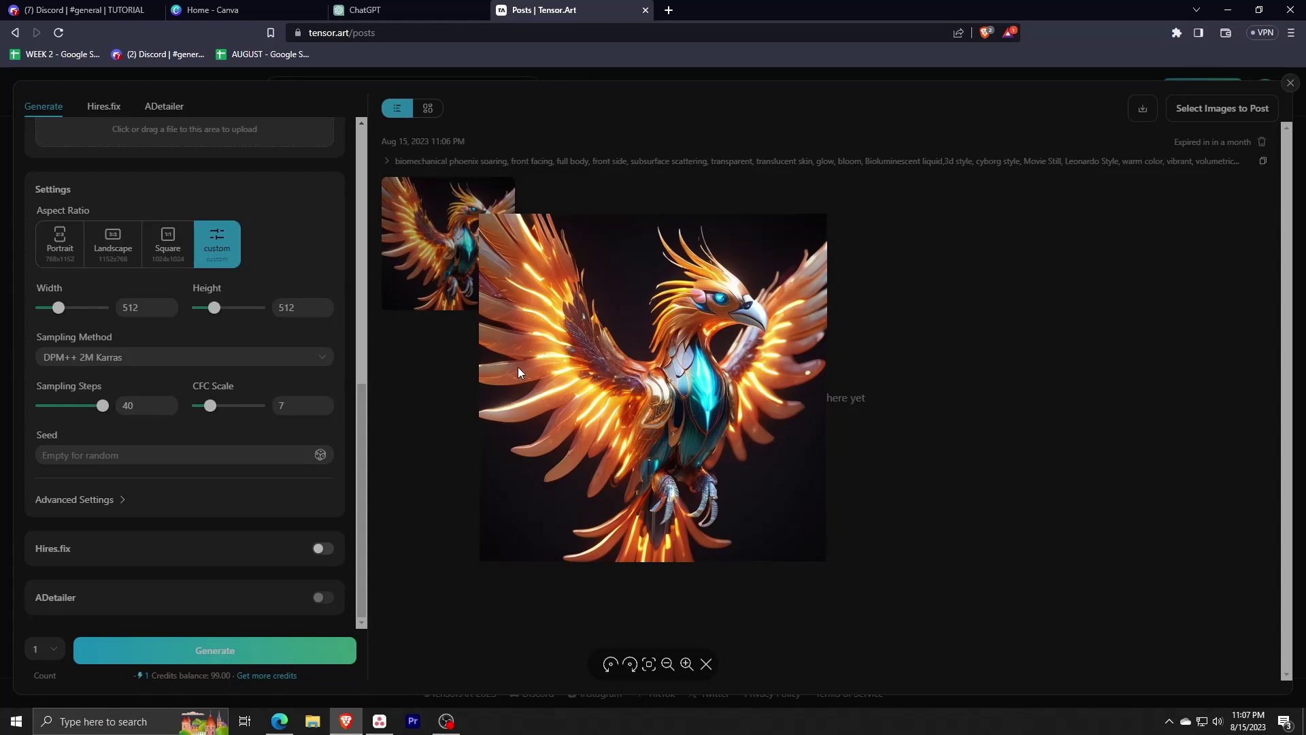
{"action": "left_click", "coordinate": [420, 419]}
{"action": "scroll", "coordinate": [125, 395], "scroll_direction": "up", "scroll_amount": 10}
{"action": "left_click", "coordinate": [126, 394]}
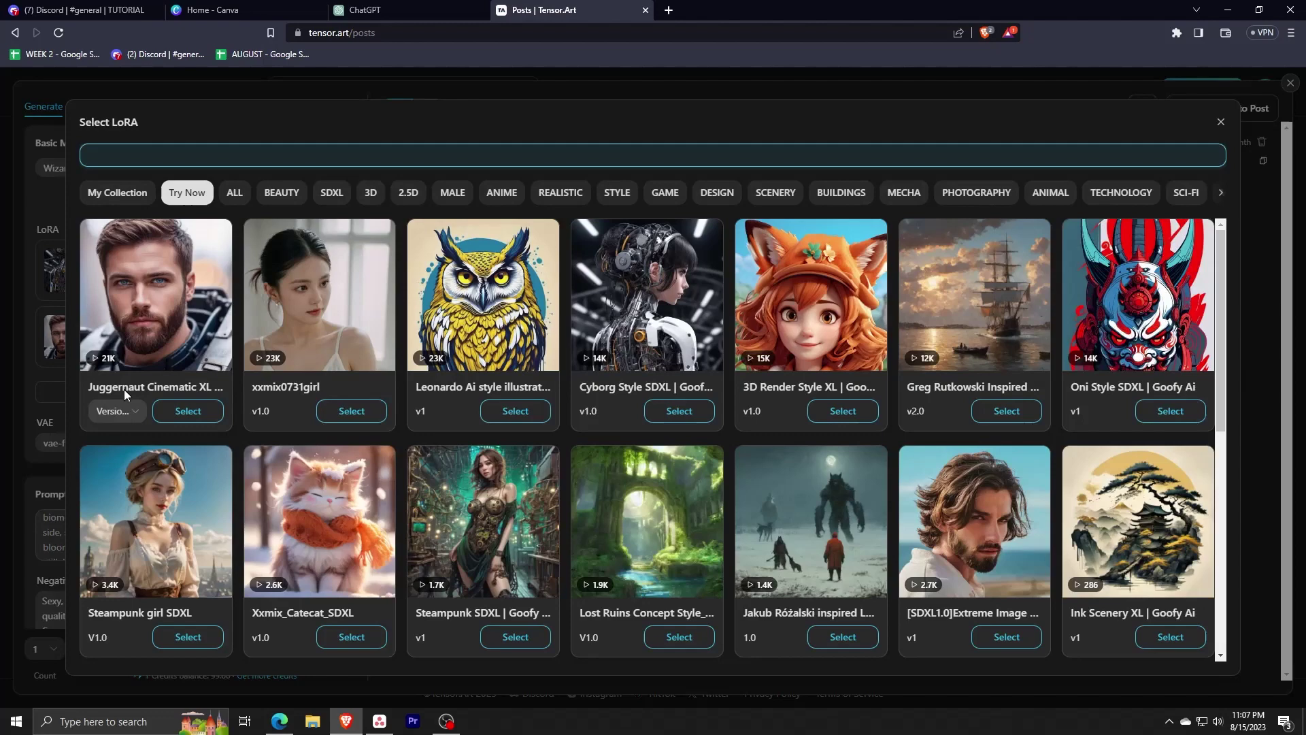
{"action": "left_click", "coordinate": [1220, 123]}
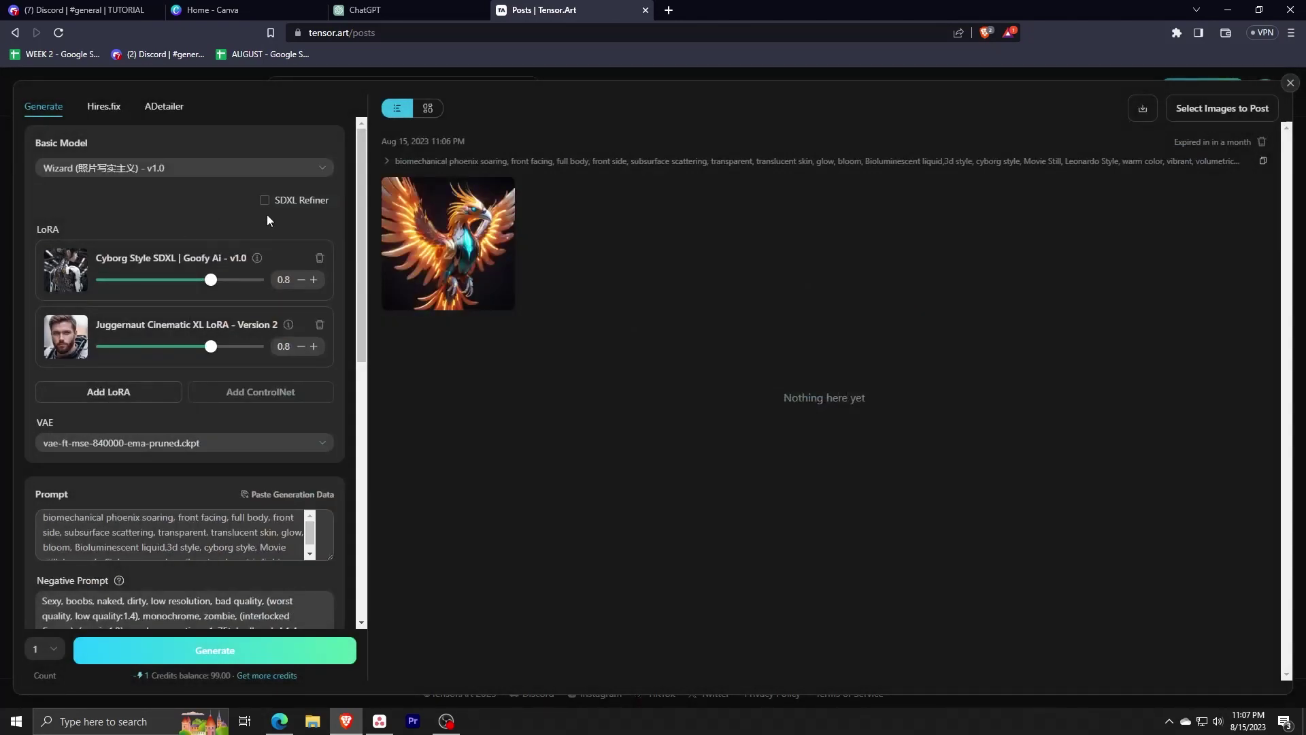
{"action": "left_click", "coordinate": [233, 168]}
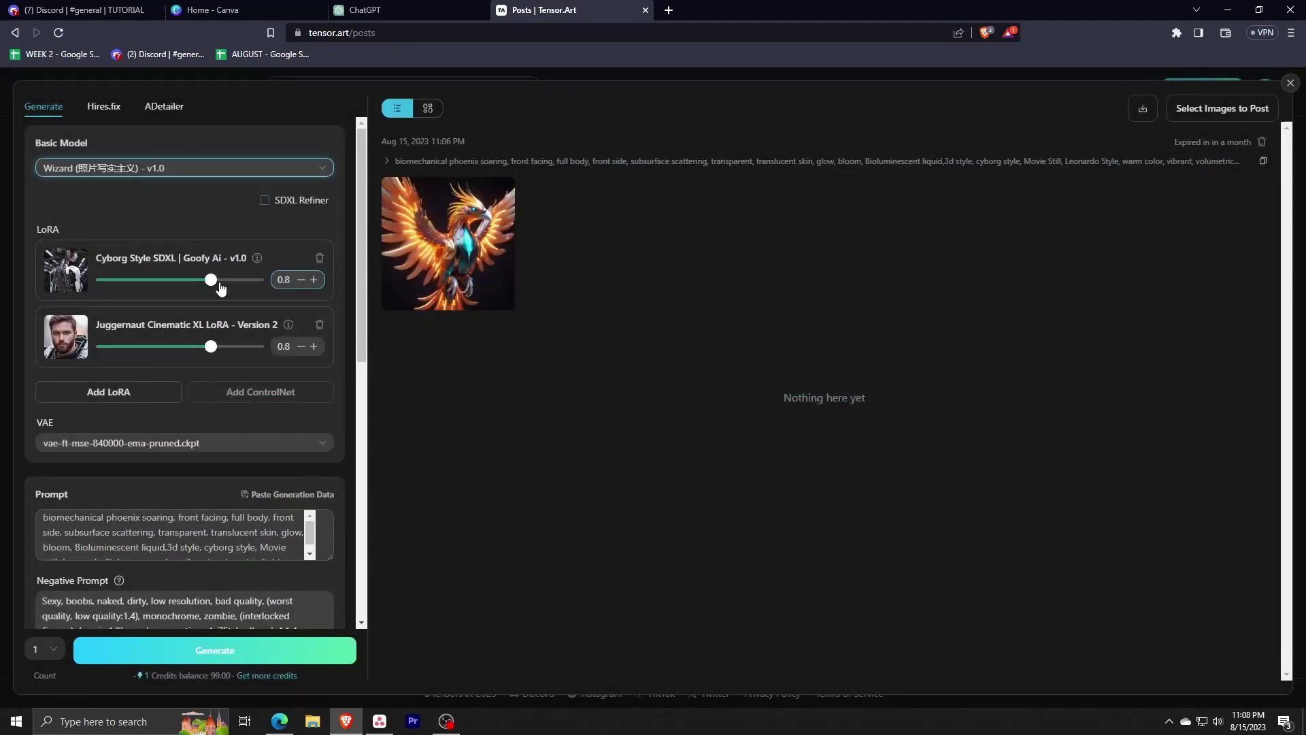
{"action": "scroll", "coordinate": [257, 410], "scroll_direction": "down", "scroll_amount": 1}
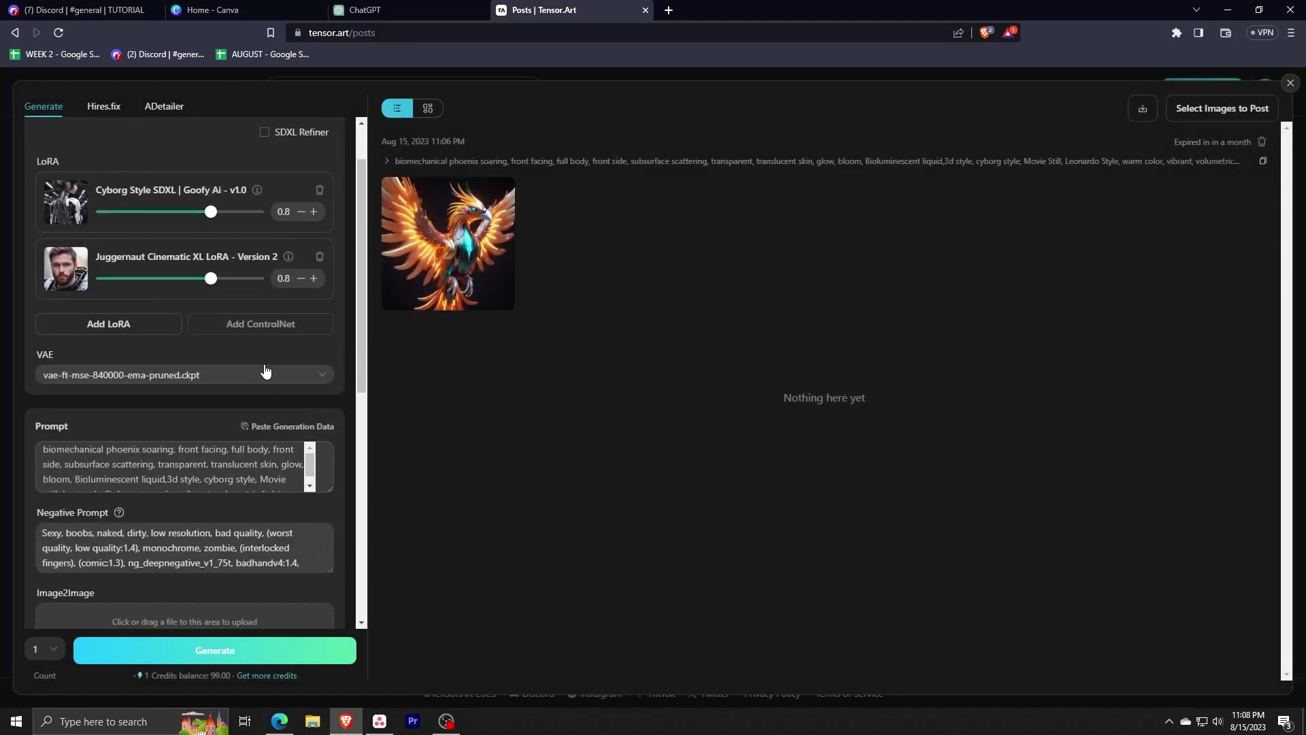
{"action": "left_click", "coordinate": [262, 375]}
{"action": "scroll", "coordinate": [197, 490], "scroll_direction": "down", "scroll_amount": 2}
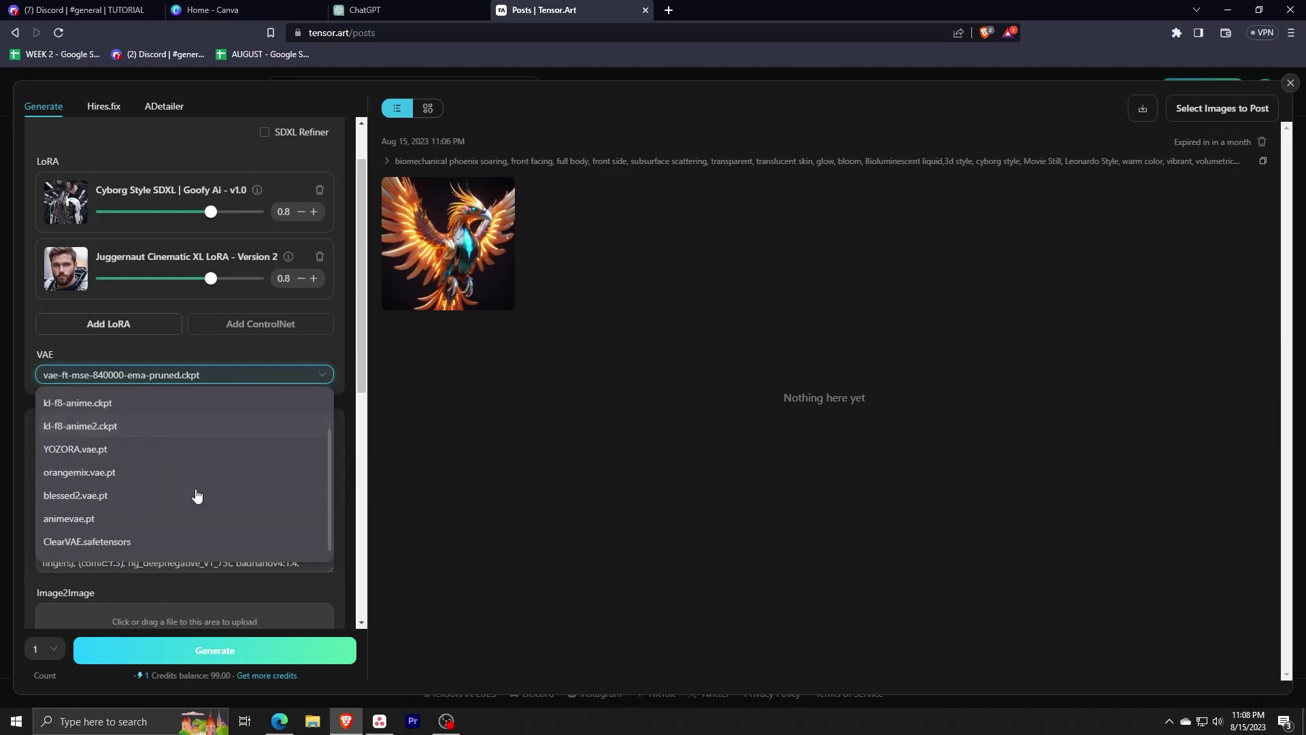
{"action": "left_click", "coordinate": [218, 440]}
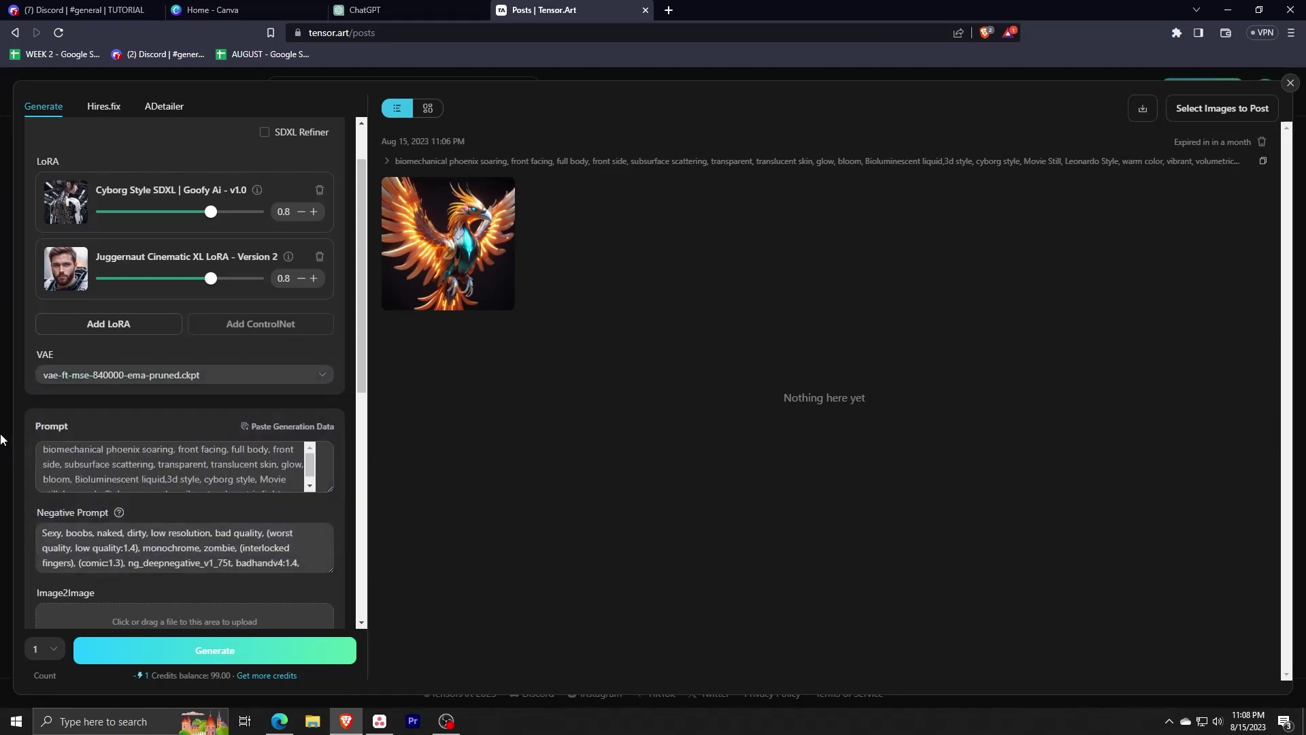
Step: Change the Sampling Method in Settings from DPM++ 2M Karras to DPM++ 2M SDE Karras
{"action": "scroll", "coordinate": [357, 425], "scroll_direction": "down", "scroll_amount": 2}
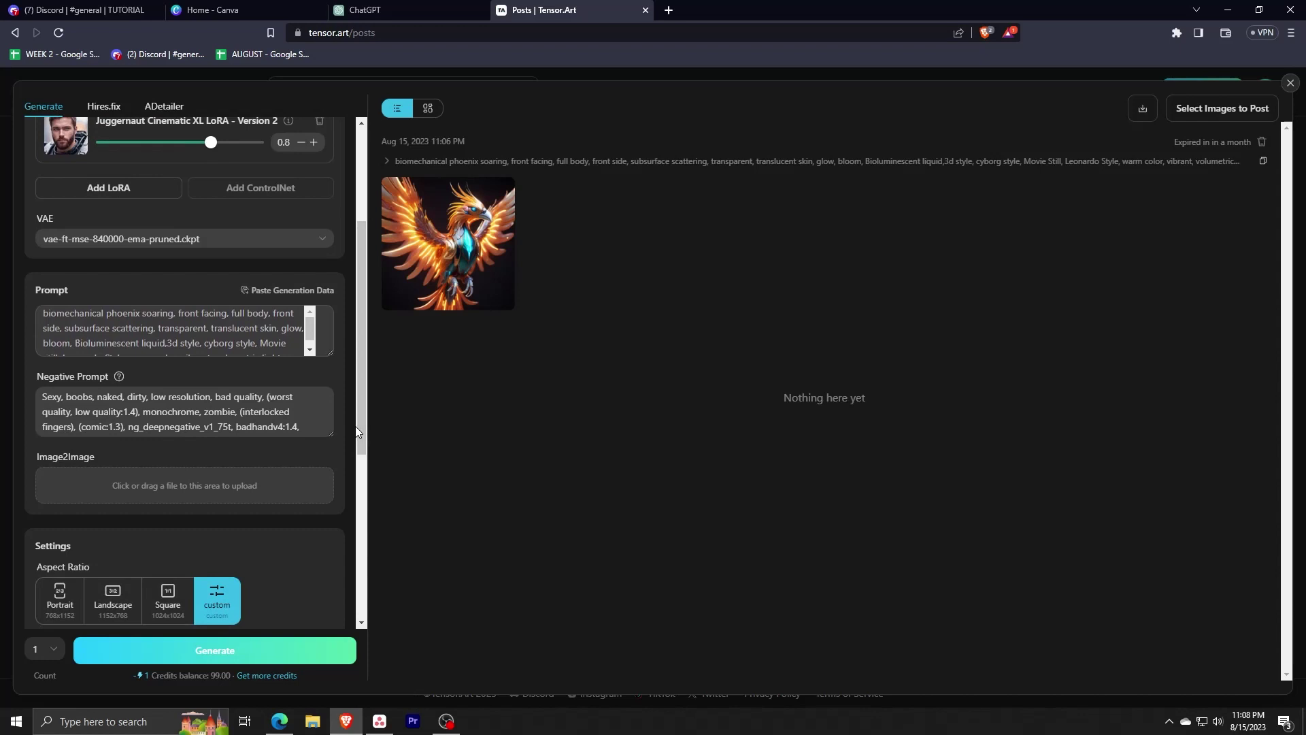
{"action": "scroll", "coordinate": [355, 426], "scroll_direction": "down", "scroll_amount": 4}
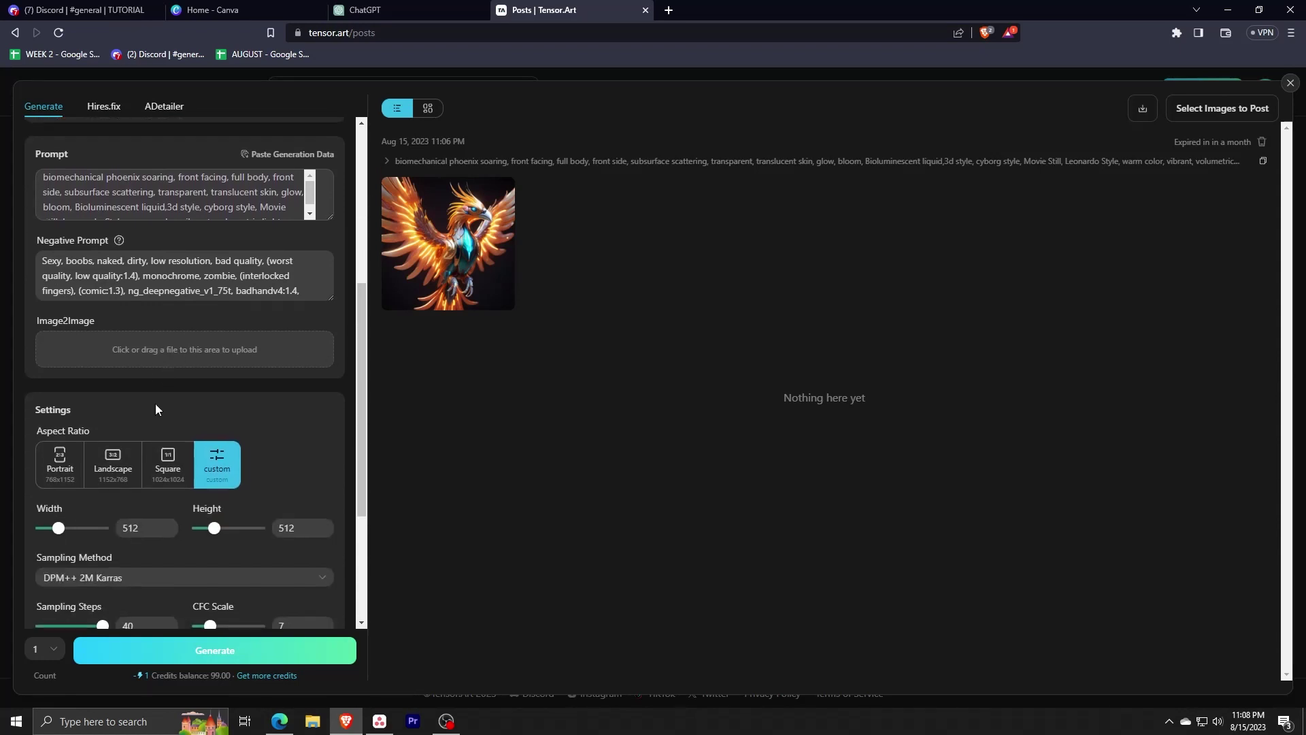
{"action": "scroll", "coordinate": [99, 427], "scroll_direction": "down", "scroll_amount": 2}
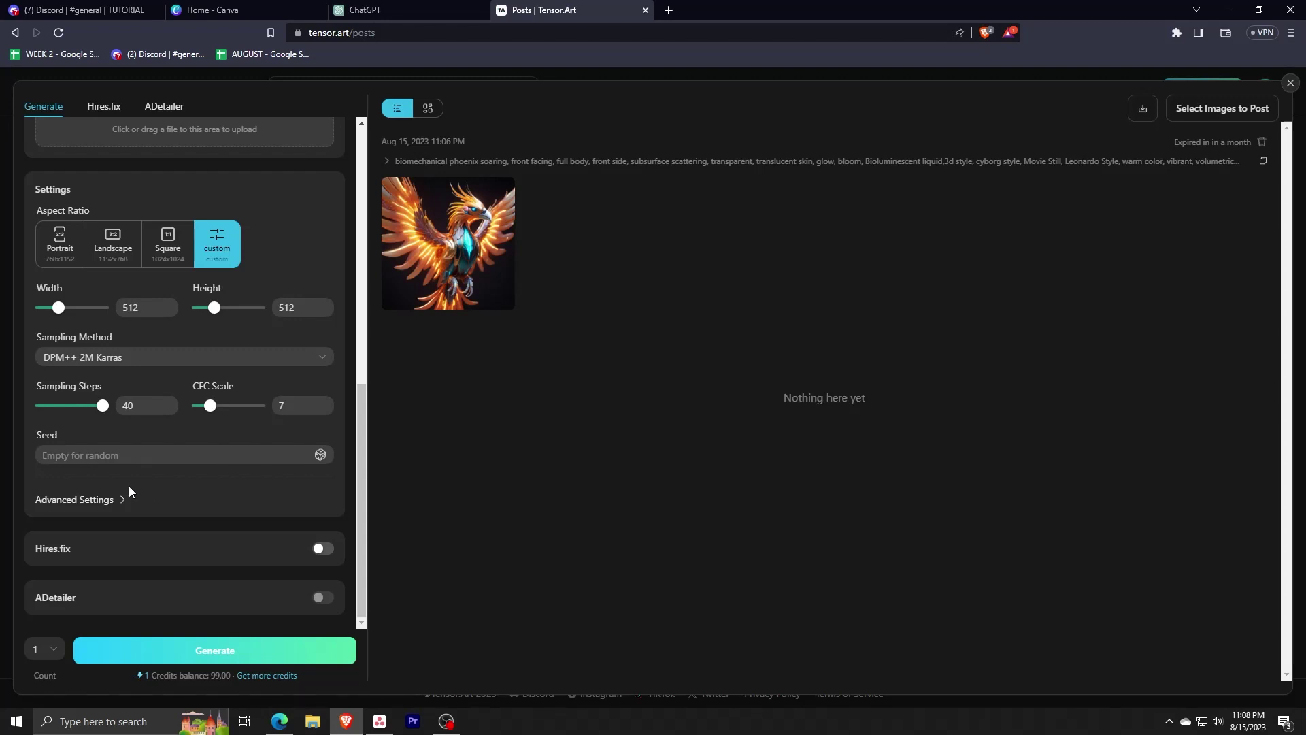
{"action": "left_click", "coordinate": [176, 358]}
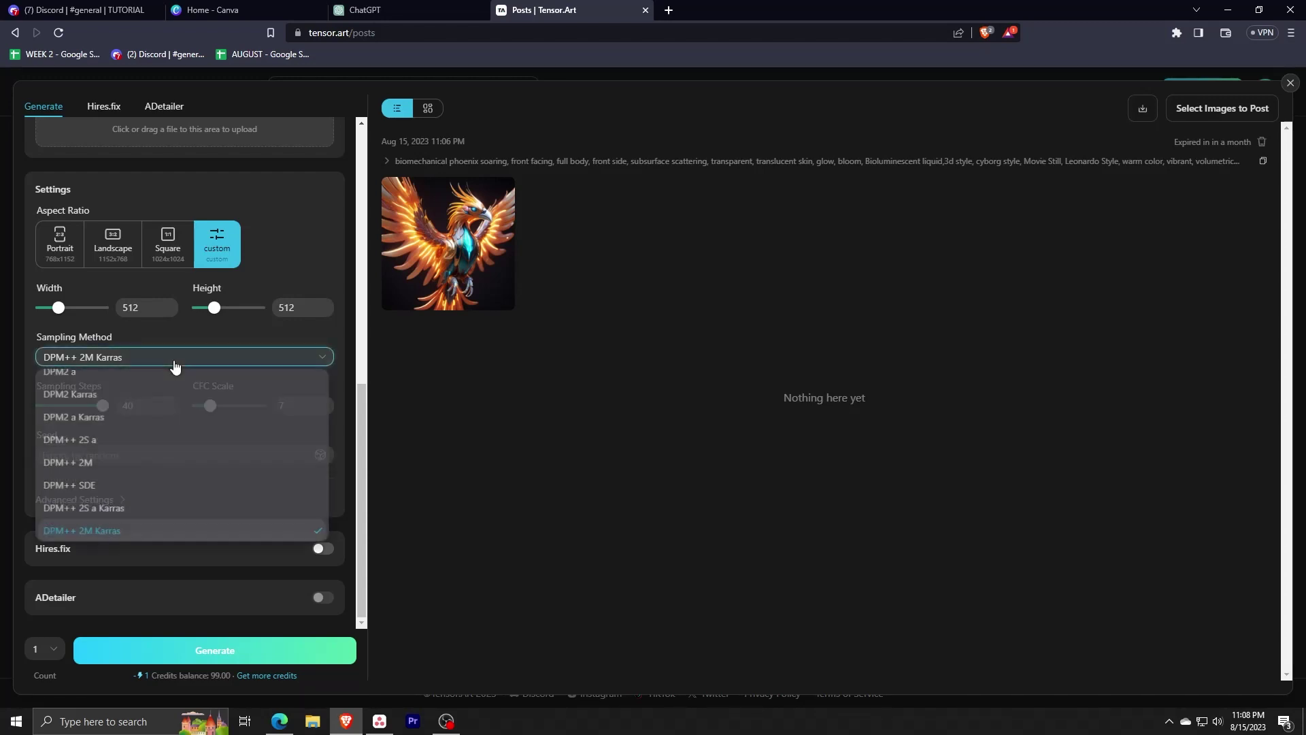
{"action": "scroll", "coordinate": [139, 477], "scroll_direction": "down", "scroll_amount": 1}
{"action": "scroll", "coordinate": [144, 481], "scroll_direction": "up", "scroll_amount": 3}
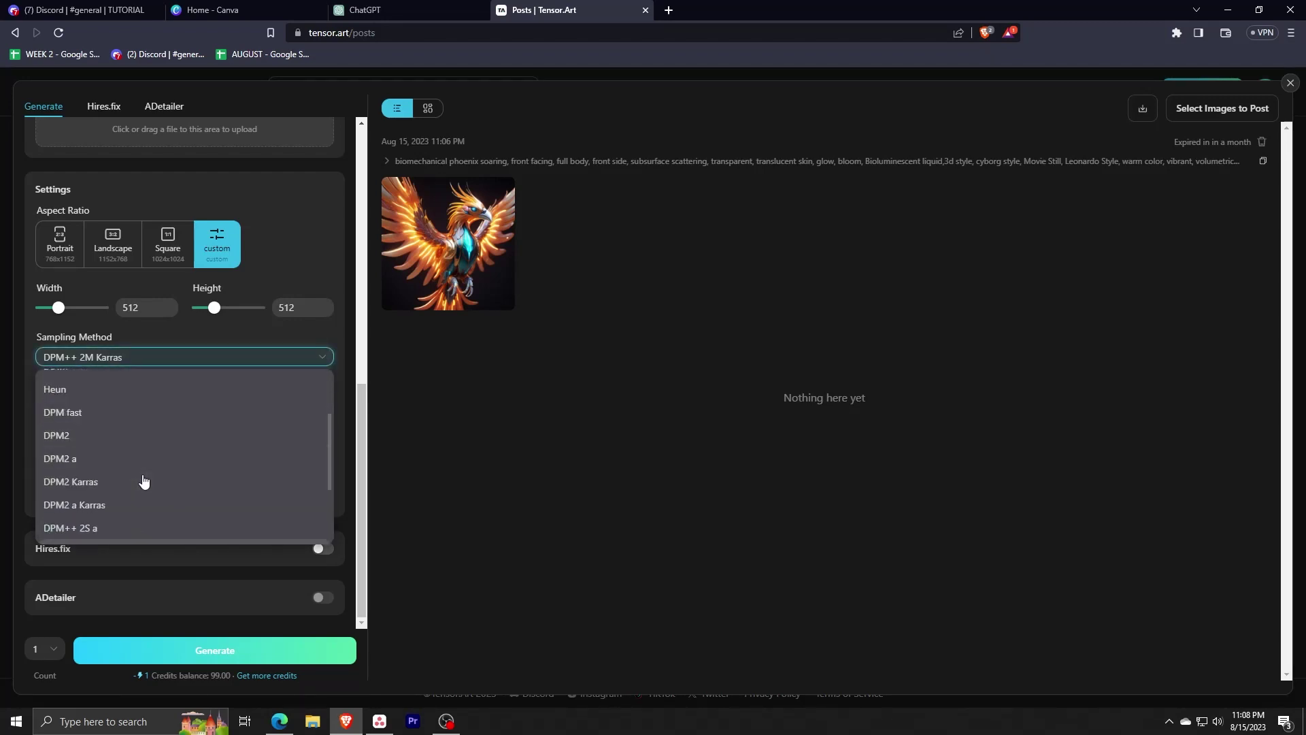
{"action": "scroll", "coordinate": [141, 481], "scroll_direction": "down", "scroll_amount": 3}
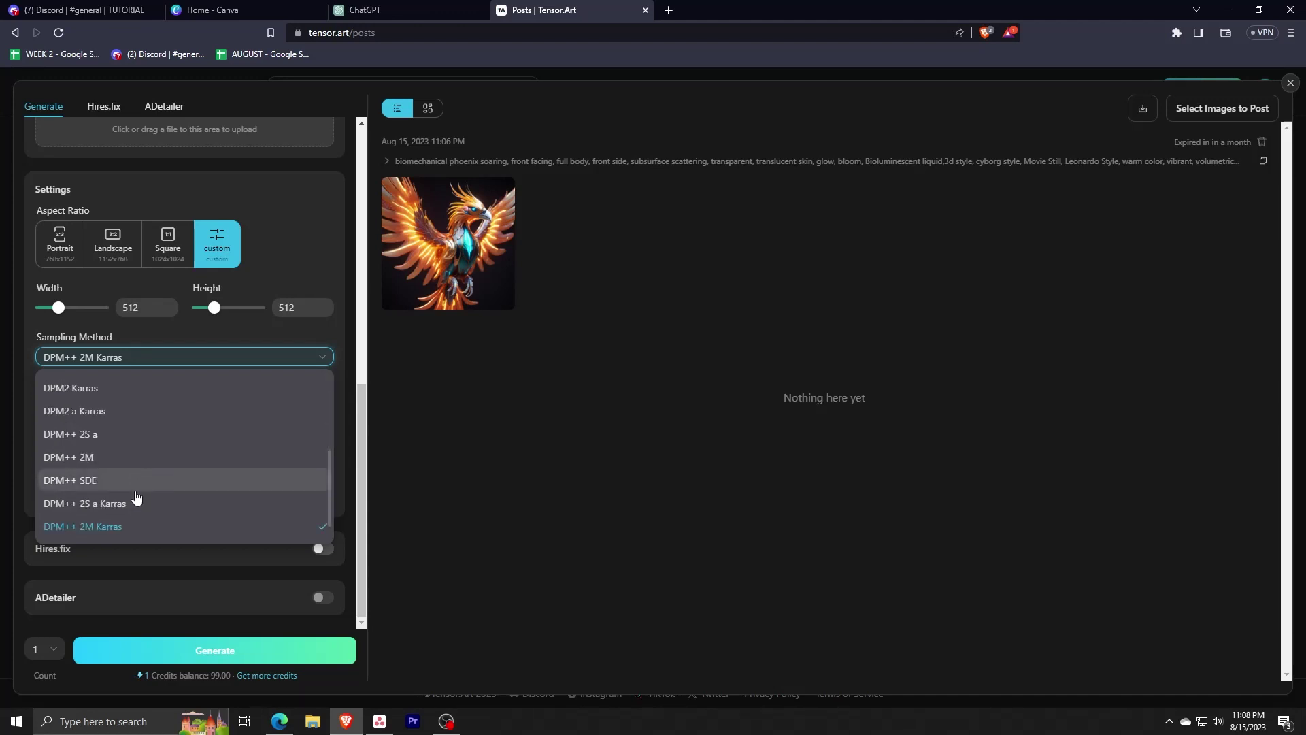
{"action": "scroll", "coordinate": [146, 507], "scroll_direction": "down", "scroll_amount": 1}
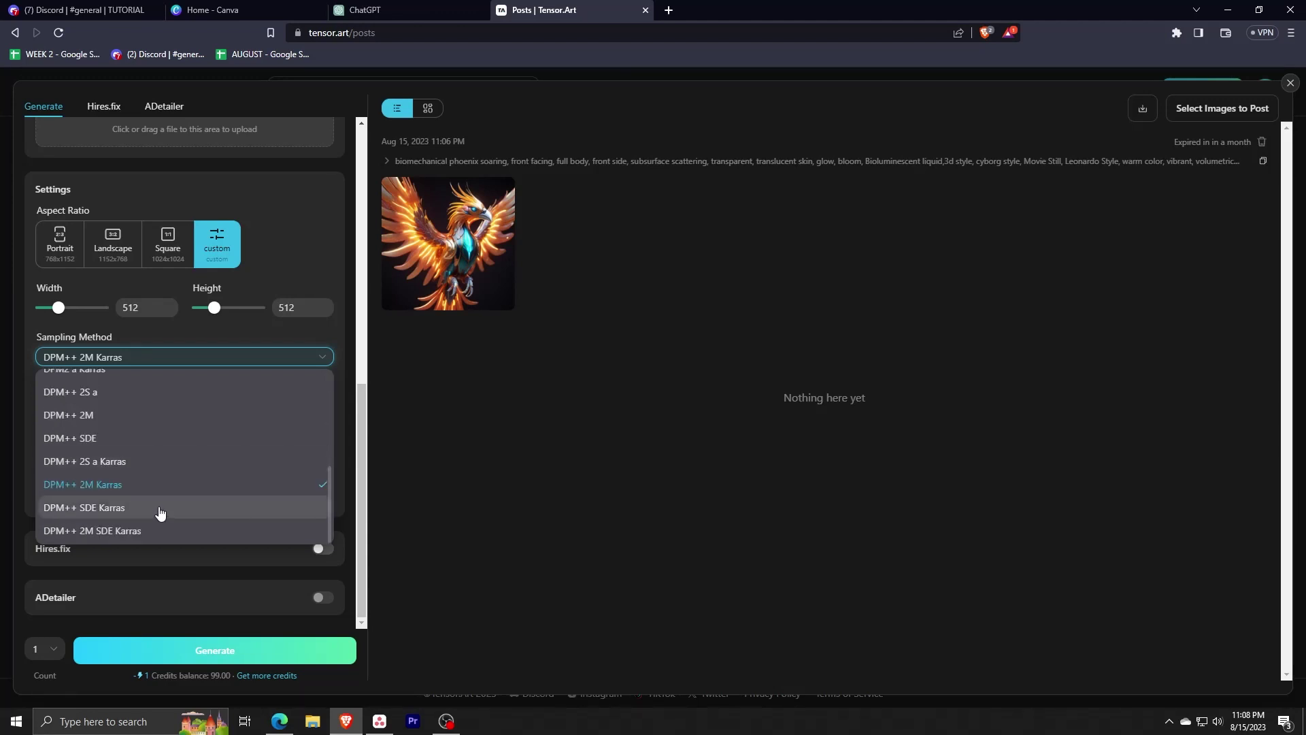
{"action": "left_click", "coordinate": [158, 534]}
{"action": "scroll", "coordinate": [204, 452], "scroll_direction": "up", "scroll_amount": 2}
{"action": "scroll", "coordinate": [218, 460], "scroll_direction": "up", "scroll_amount": 7}
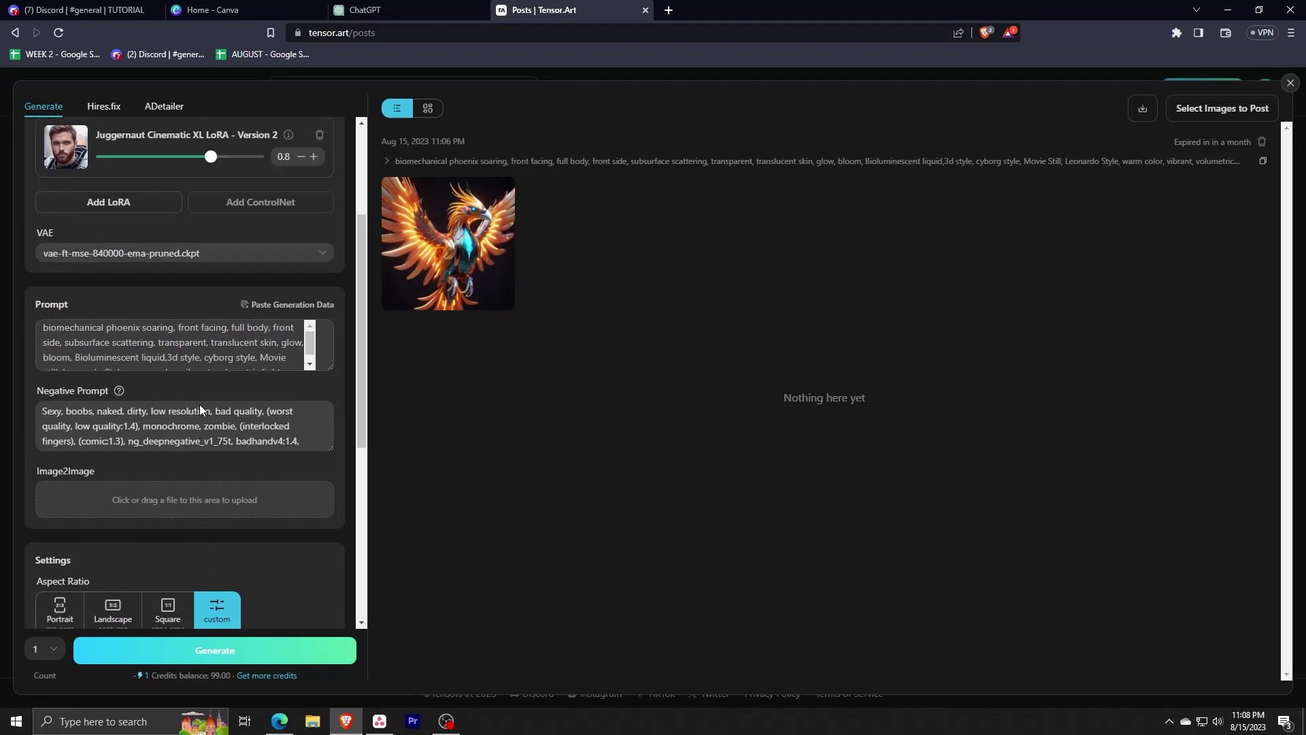
Step: Add the Leonardo Ai style illustration LoRA and enlarge the newest phoenix image
{"action": "left_click", "coordinate": [129, 393]}
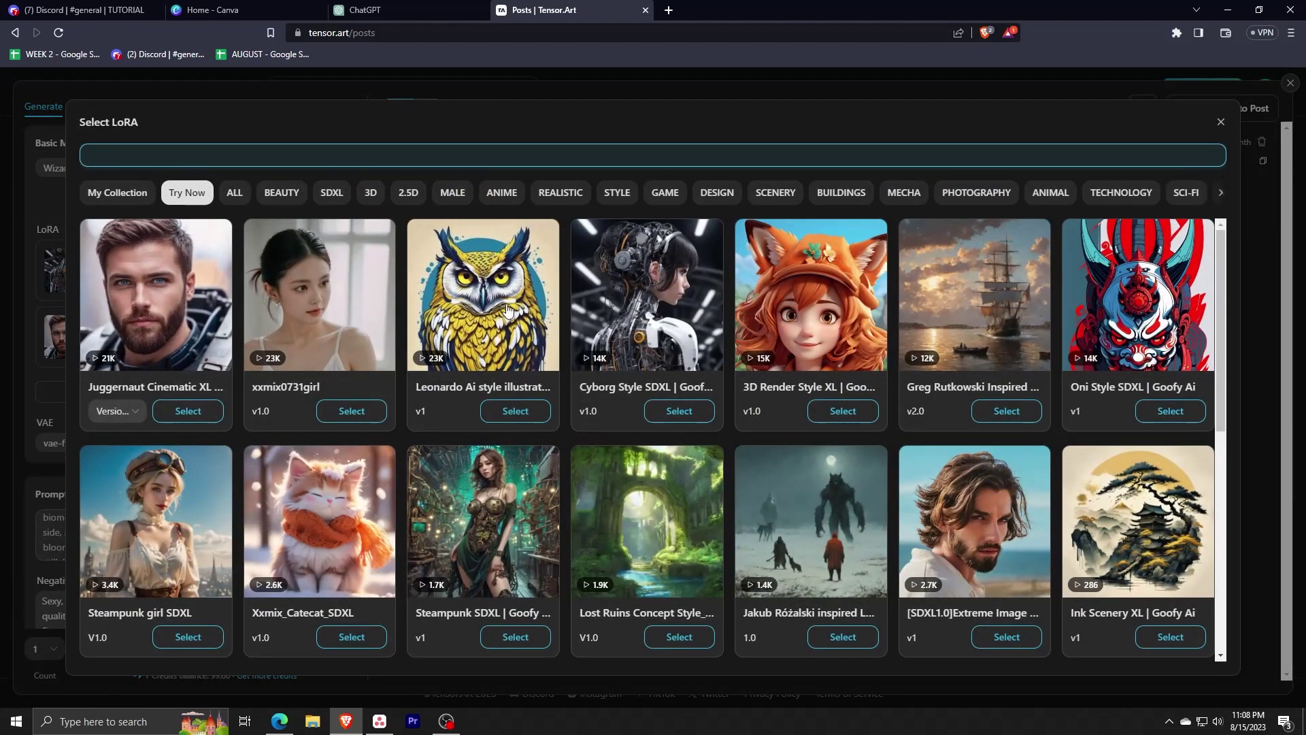
{"action": "left_click", "coordinate": [515, 411]}
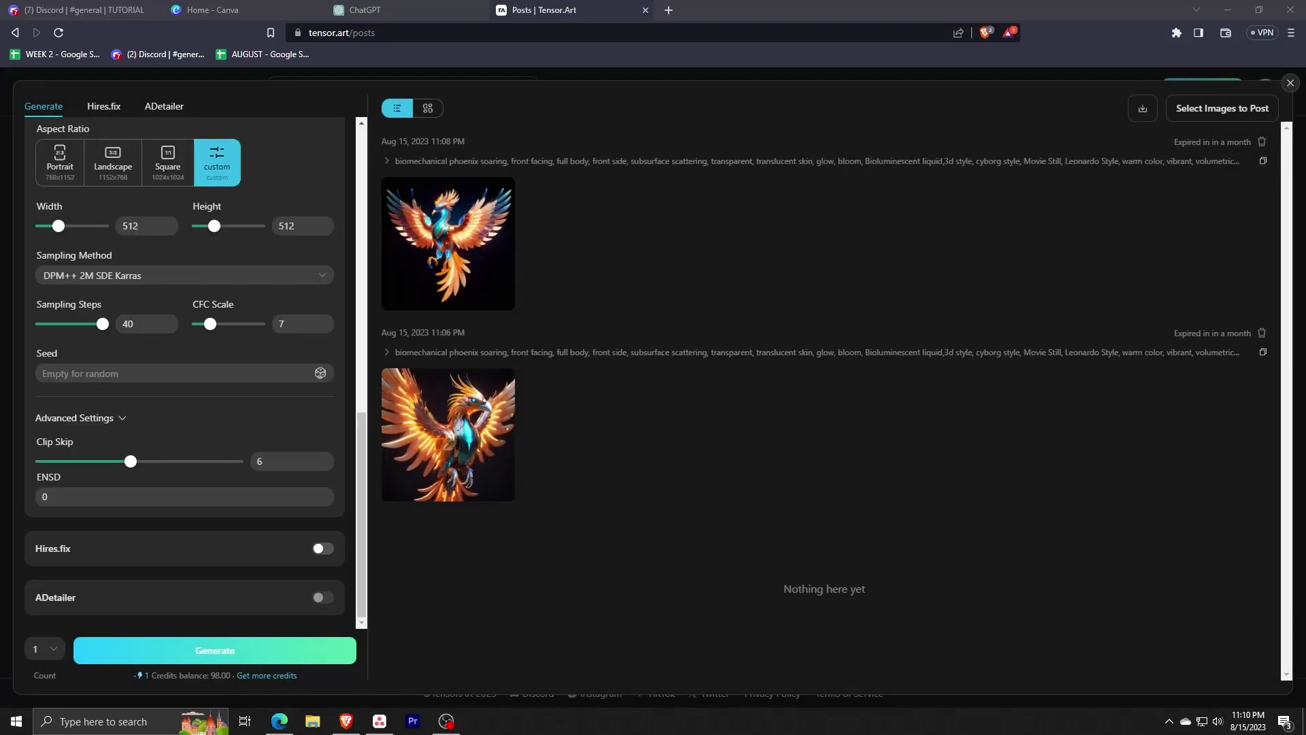
{"action": "left_click", "coordinate": [502, 249]}
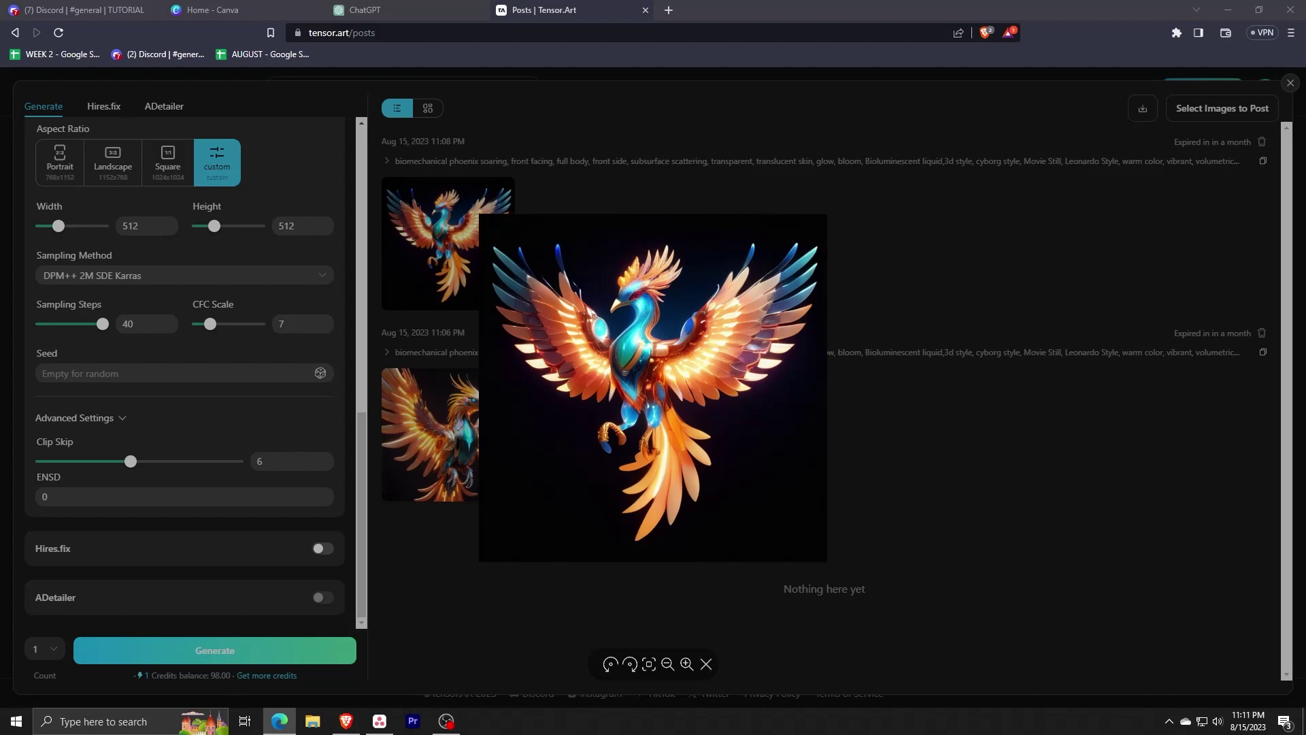
Step: Close the image preview and set the VAE to kl-f8-anime2.ckpt
{"action": "left_click", "coordinate": [116, 460]}
{"action": "scroll", "coordinate": [116, 459], "scroll_direction": "up", "scroll_amount": 10}
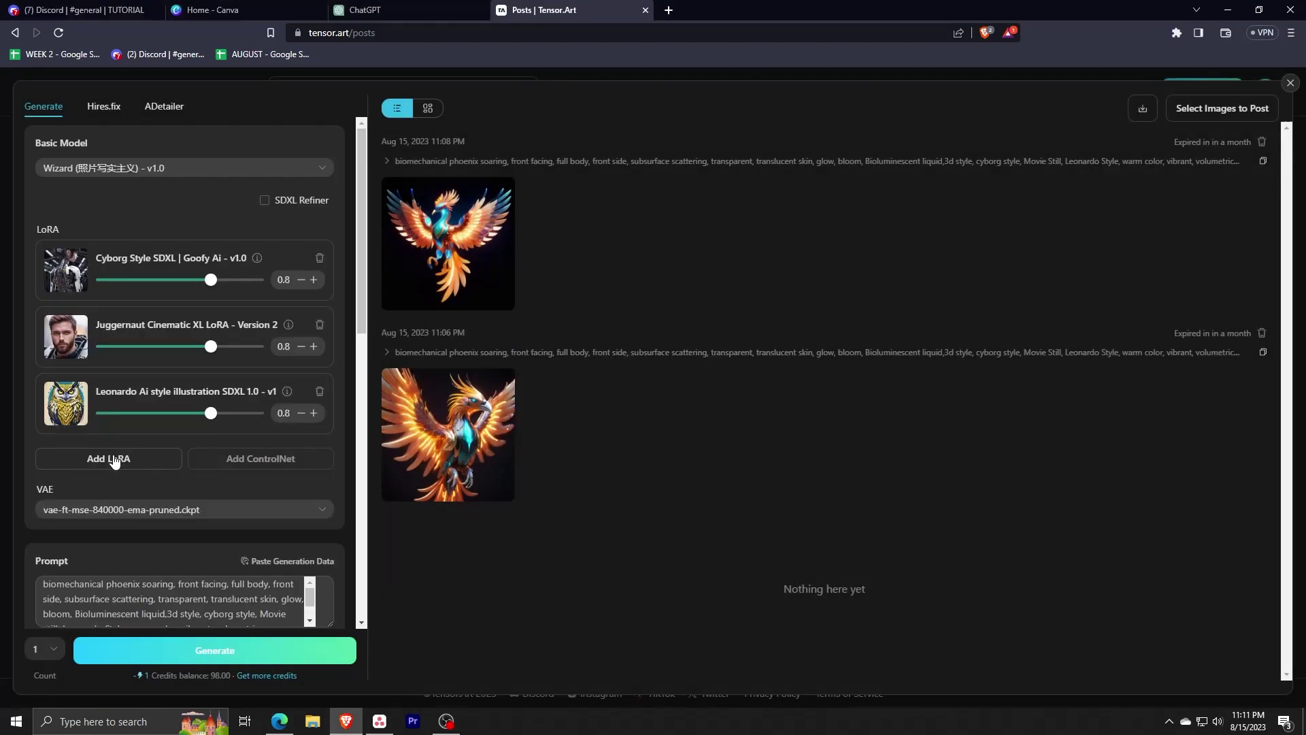
{"action": "left_click", "coordinate": [257, 515]}
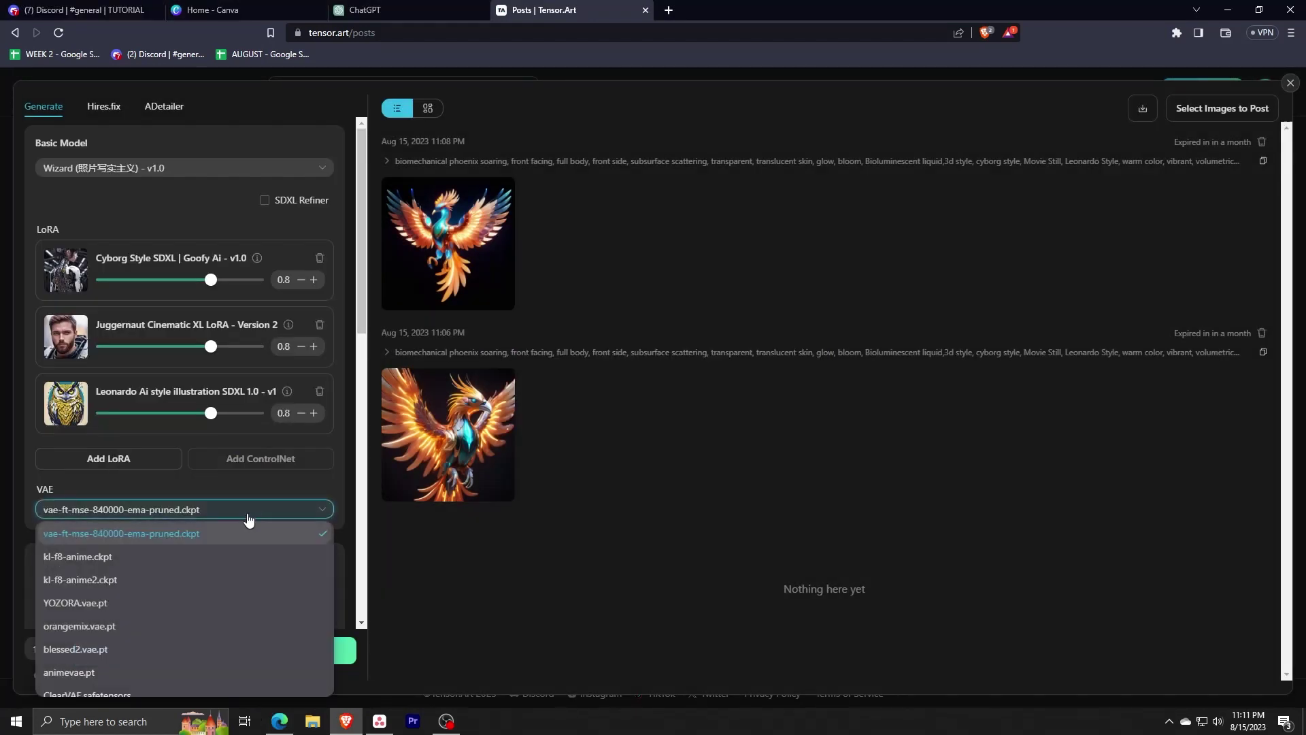
{"action": "left_click", "coordinate": [141, 587]}
Step: Browse the LoRA list without adding one, then view the Hires.fix and ADetailer settings
{"action": "left_click", "coordinate": [113, 458]}
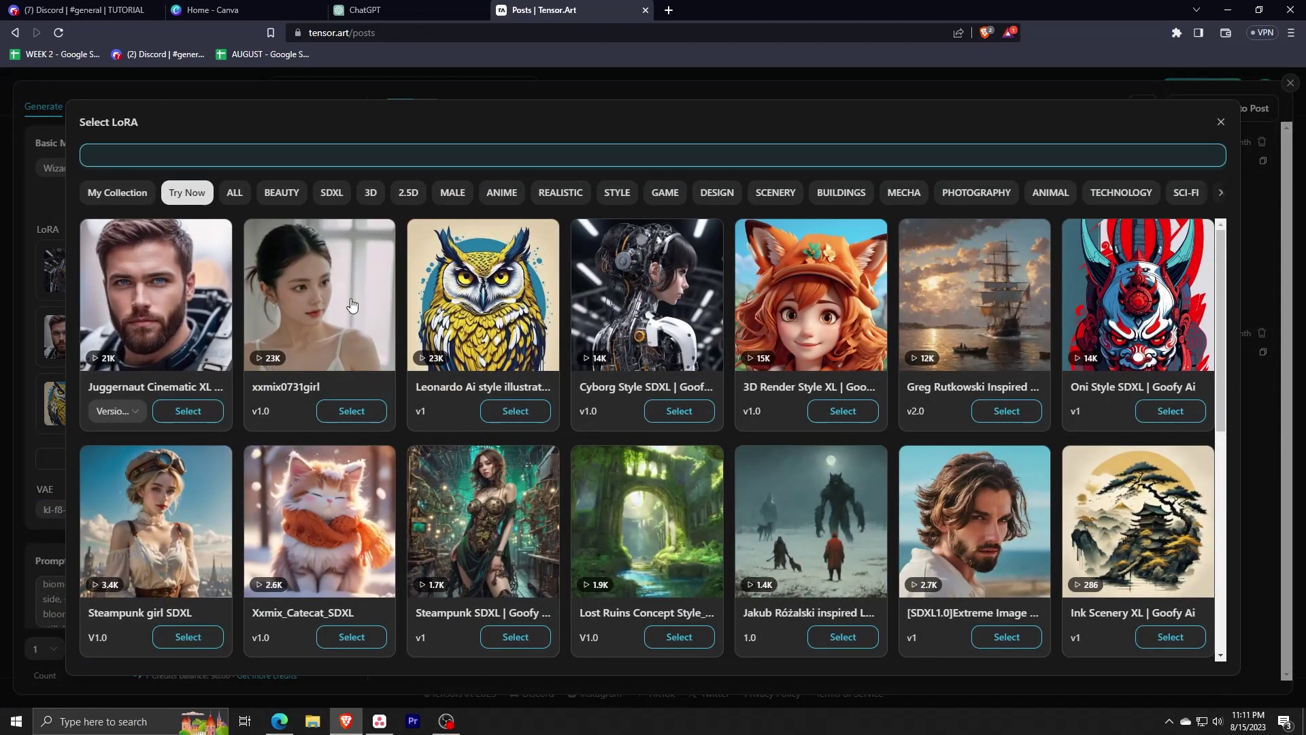
{"action": "scroll", "coordinate": [695, 340], "scroll_direction": "down", "scroll_amount": 5}
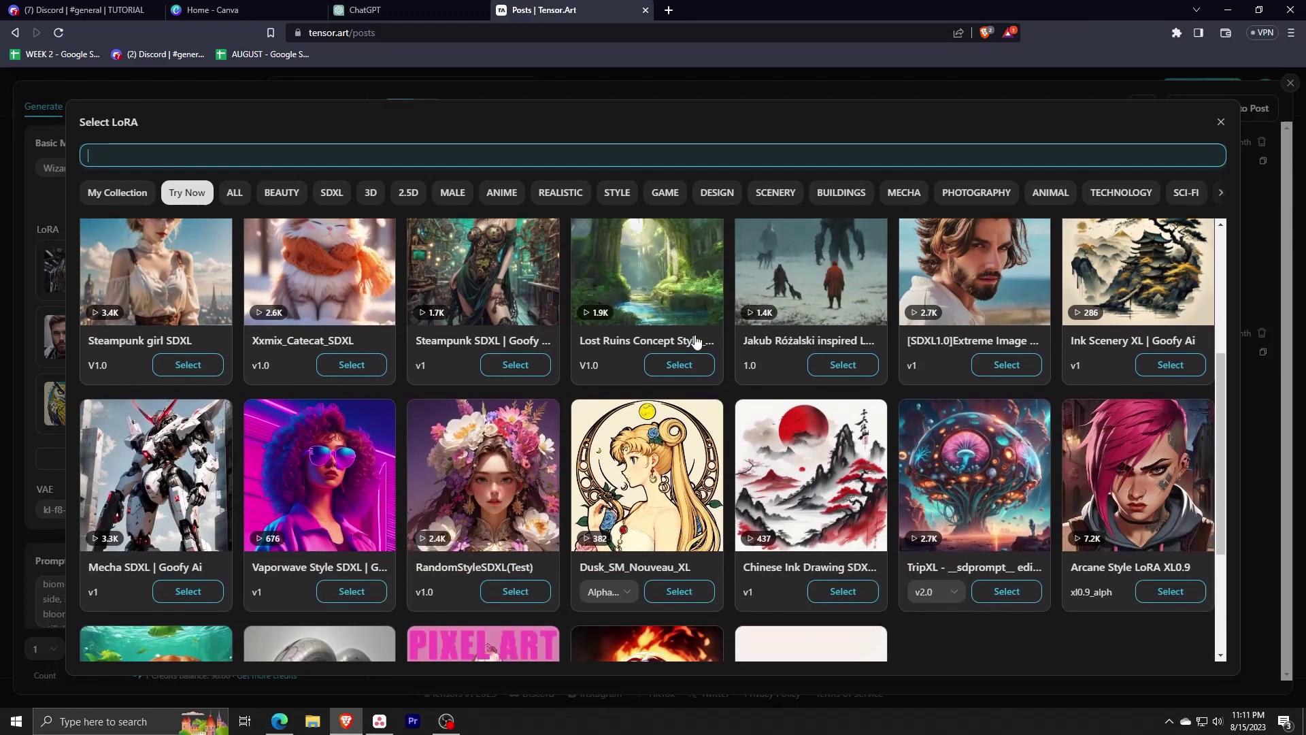
{"action": "scroll", "coordinate": [695, 341], "scroll_direction": "down", "scroll_amount": 2}
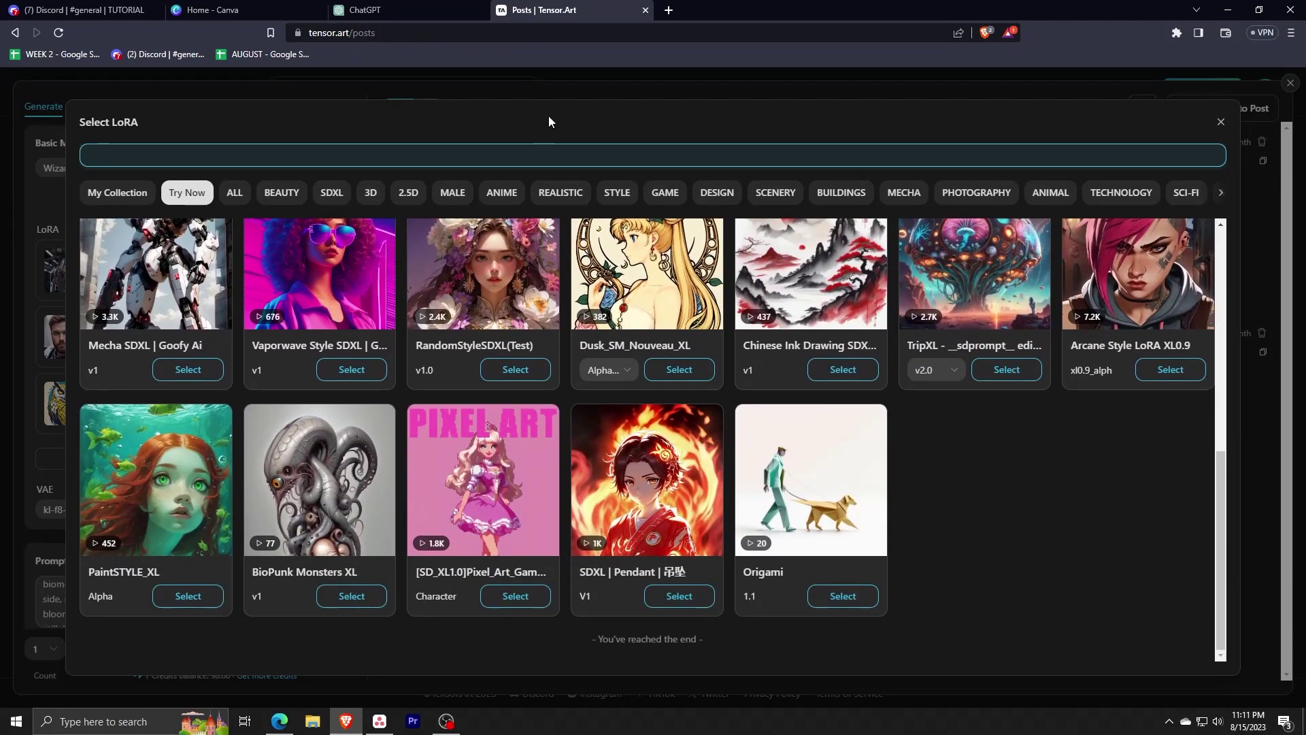
{"action": "scroll", "coordinate": [652, 441], "scroll_direction": "up", "scroll_amount": 7}
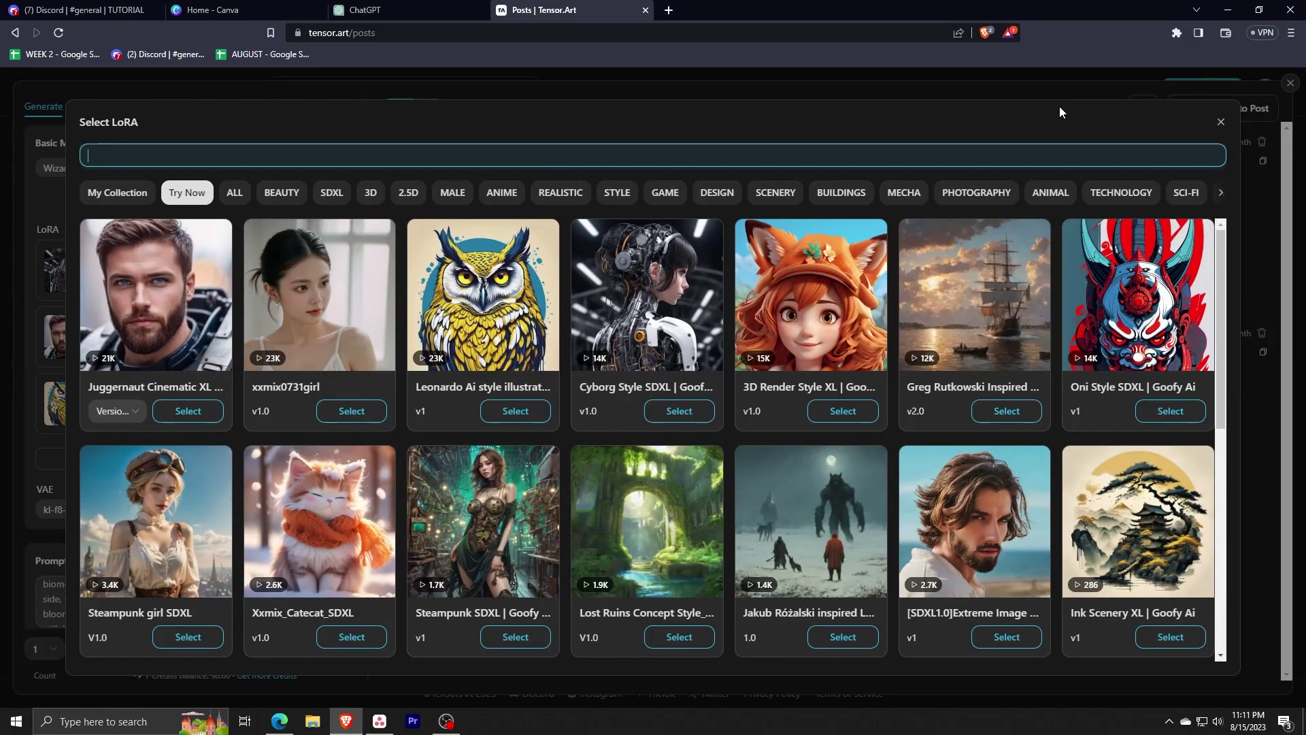
{"action": "left_click", "coordinate": [1219, 124]}
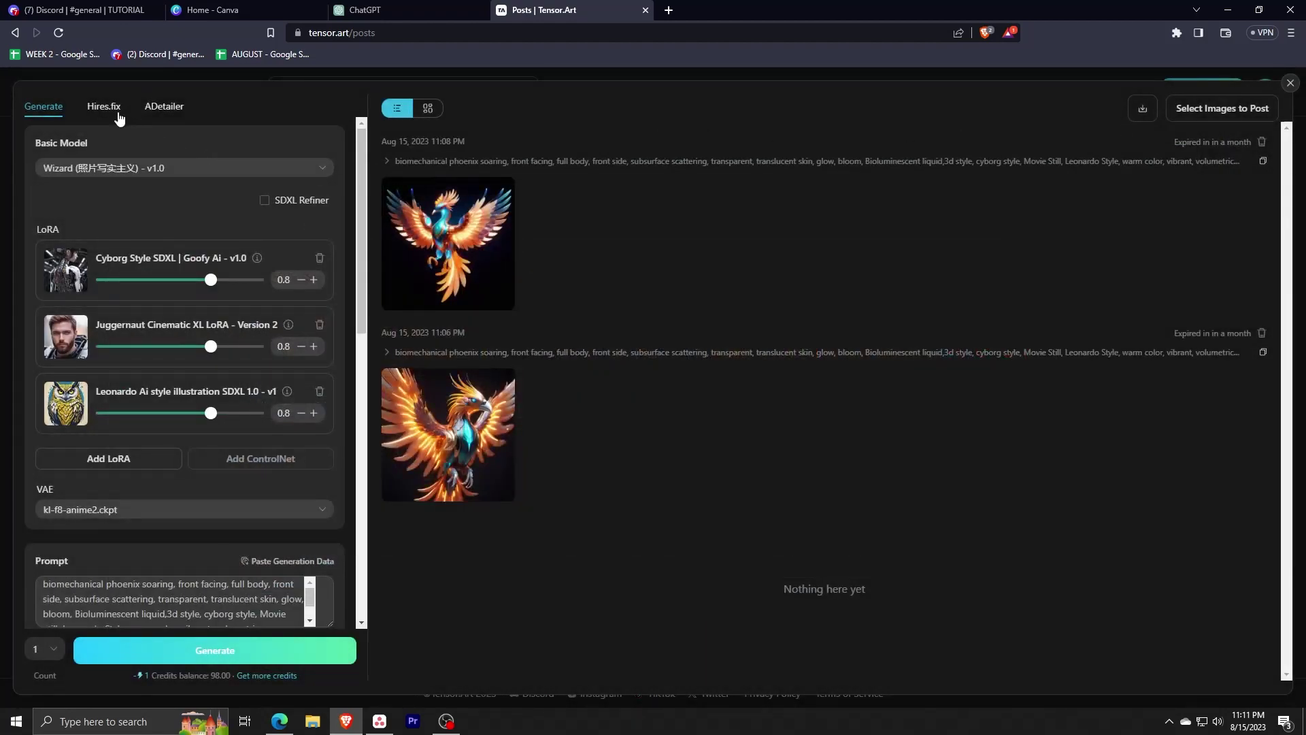
{"action": "left_click", "coordinate": [114, 112]}
{"action": "left_click", "coordinate": [166, 107]}
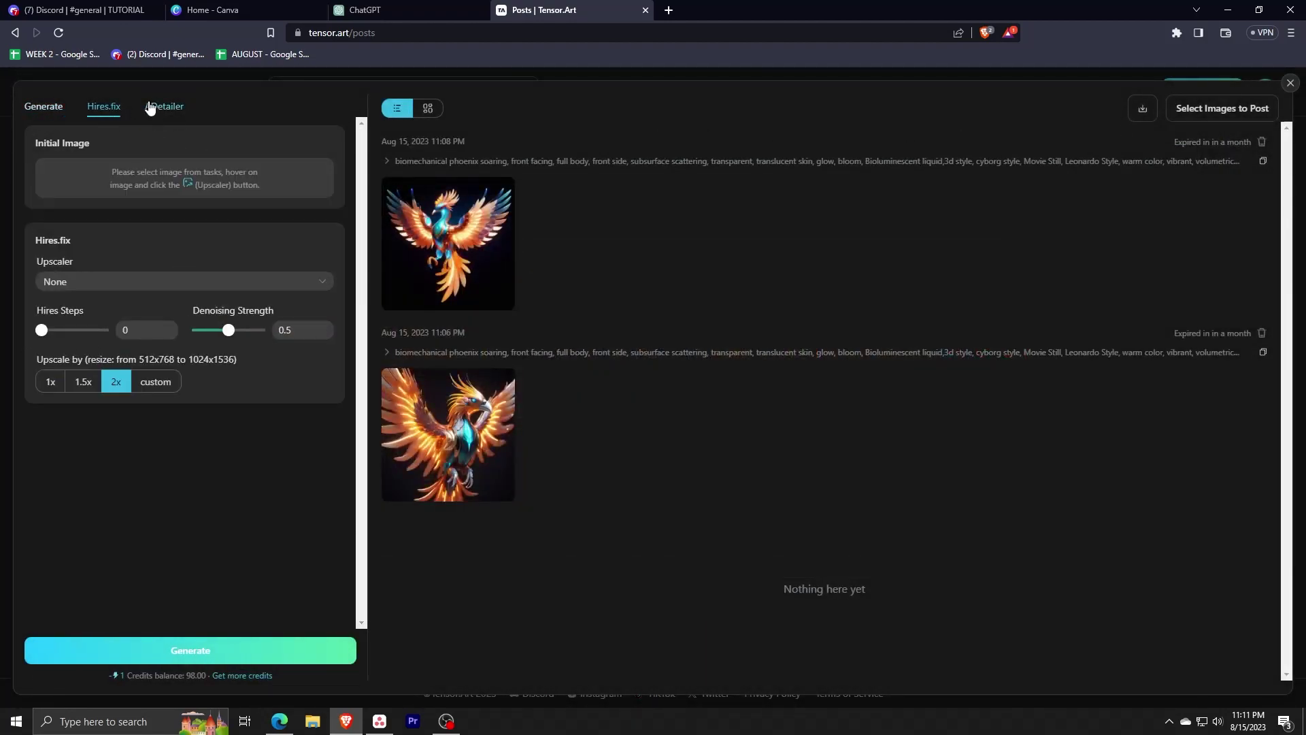
Step: Close the workspace panel and scroll down the community Posts feed past 'little Red Riding Hood' and 'More practice'
{"action": "left_click", "coordinate": [1290, 83]}
{"action": "scroll", "coordinate": [742, 352], "scroll_direction": "down", "scroll_amount": 2}
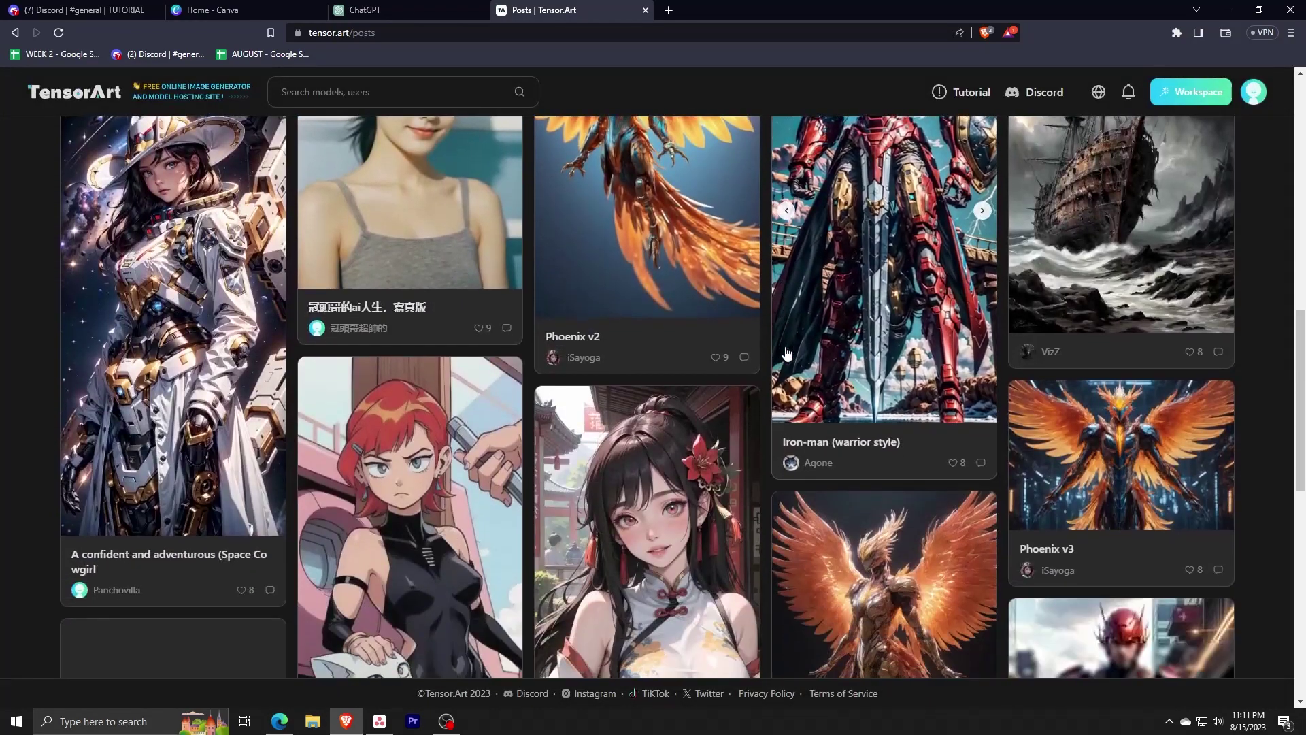
{"action": "scroll", "coordinate": [786, 353], "scroll_direction": "down", "scroll_amount": 8}
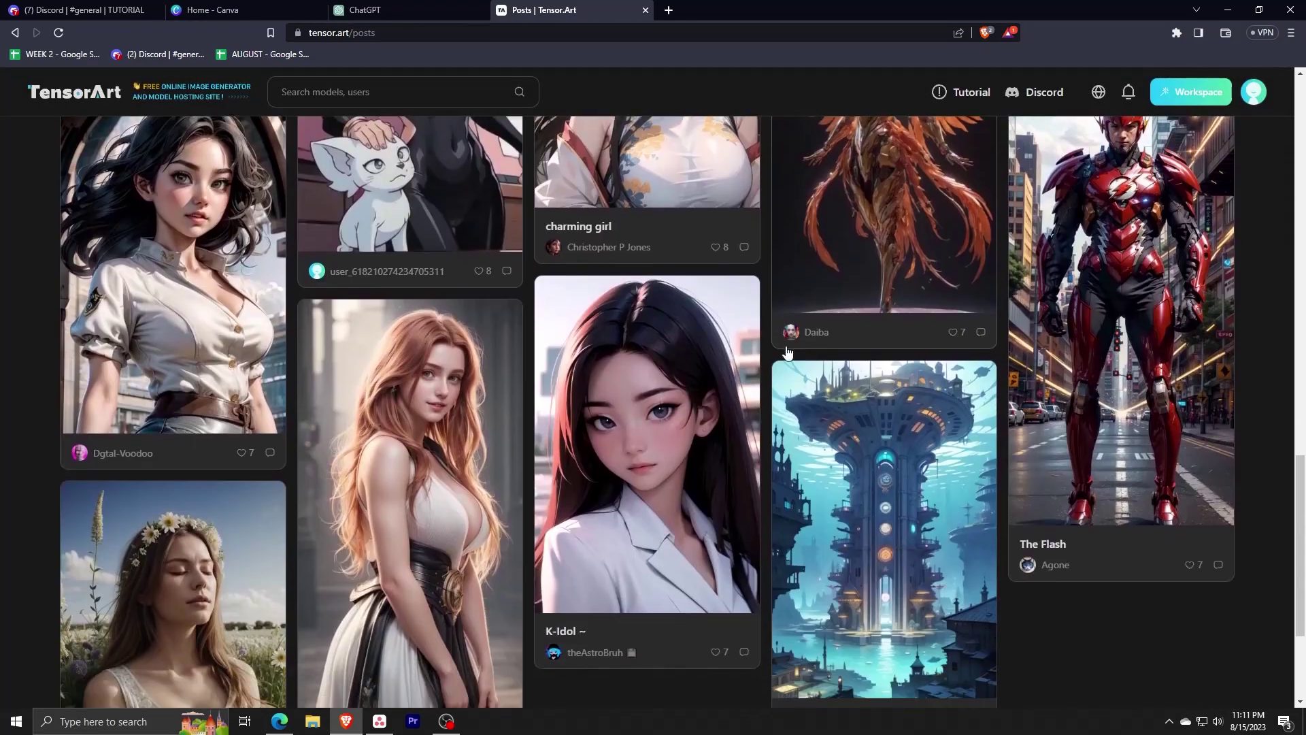
{"action": "scroll", "coordinate": [787, 351], "scroll_direction": "down", "scroll_amount": 6}
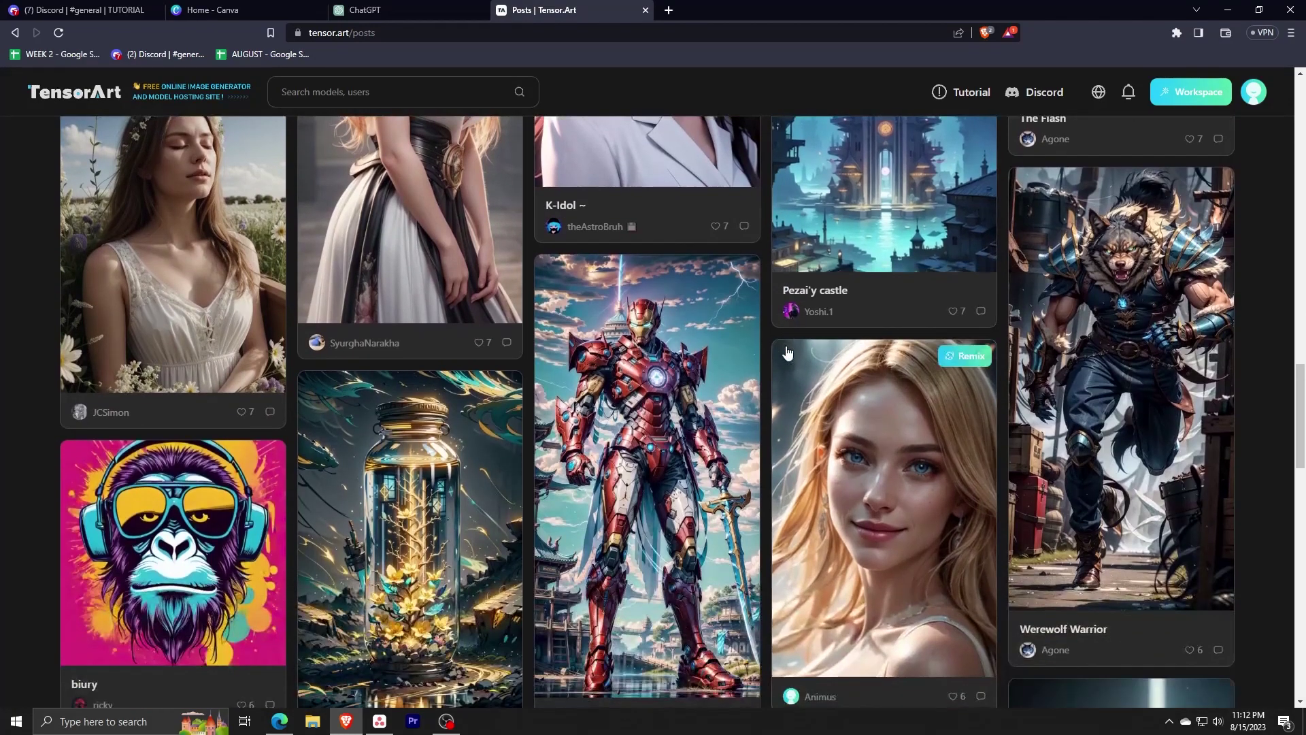
{"action": "scroll", "coordinate": [786, 352], "scroll_direction": "down", "scroll_amount": 1}
{"action": "scroll", "coordinate": [787, 352], "scroll_direction": "down", "scroll_amount": 6}
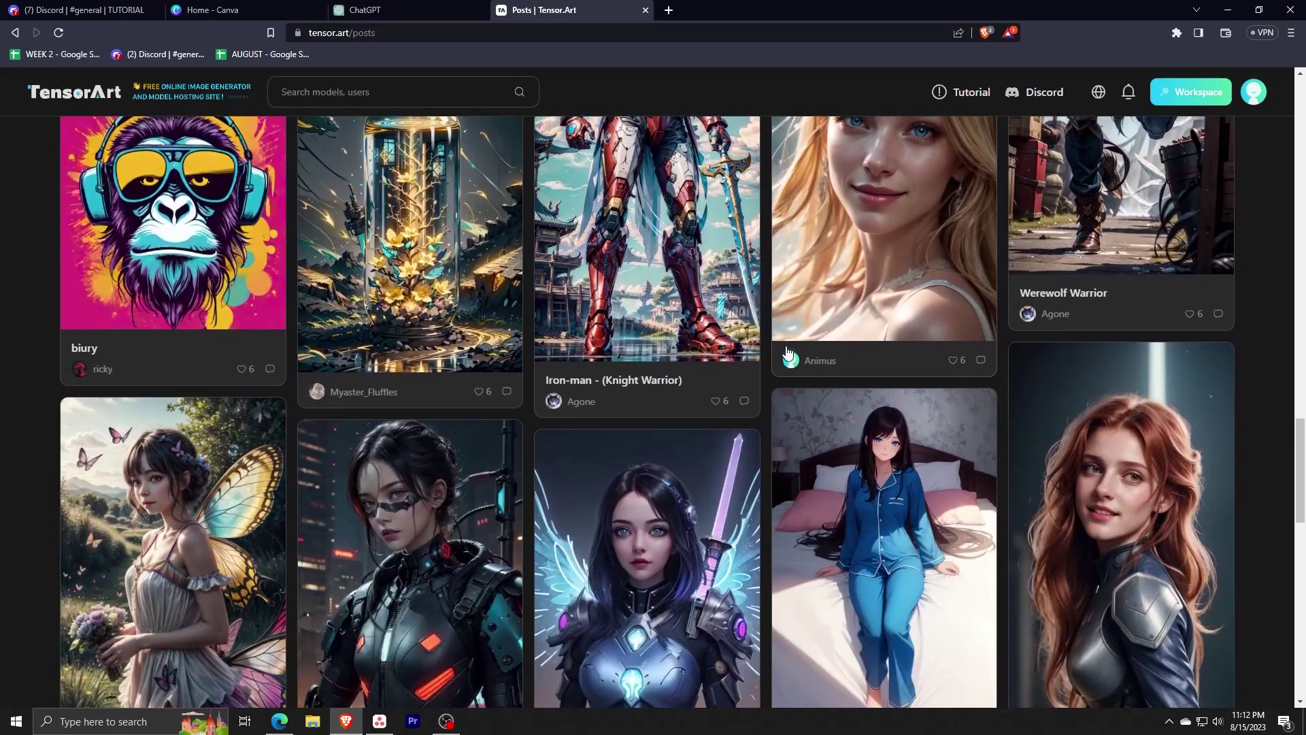
{"action": "scroll", "coordinate": [787, 351], "scroll_direction": "down", "scroll_amount": 6}
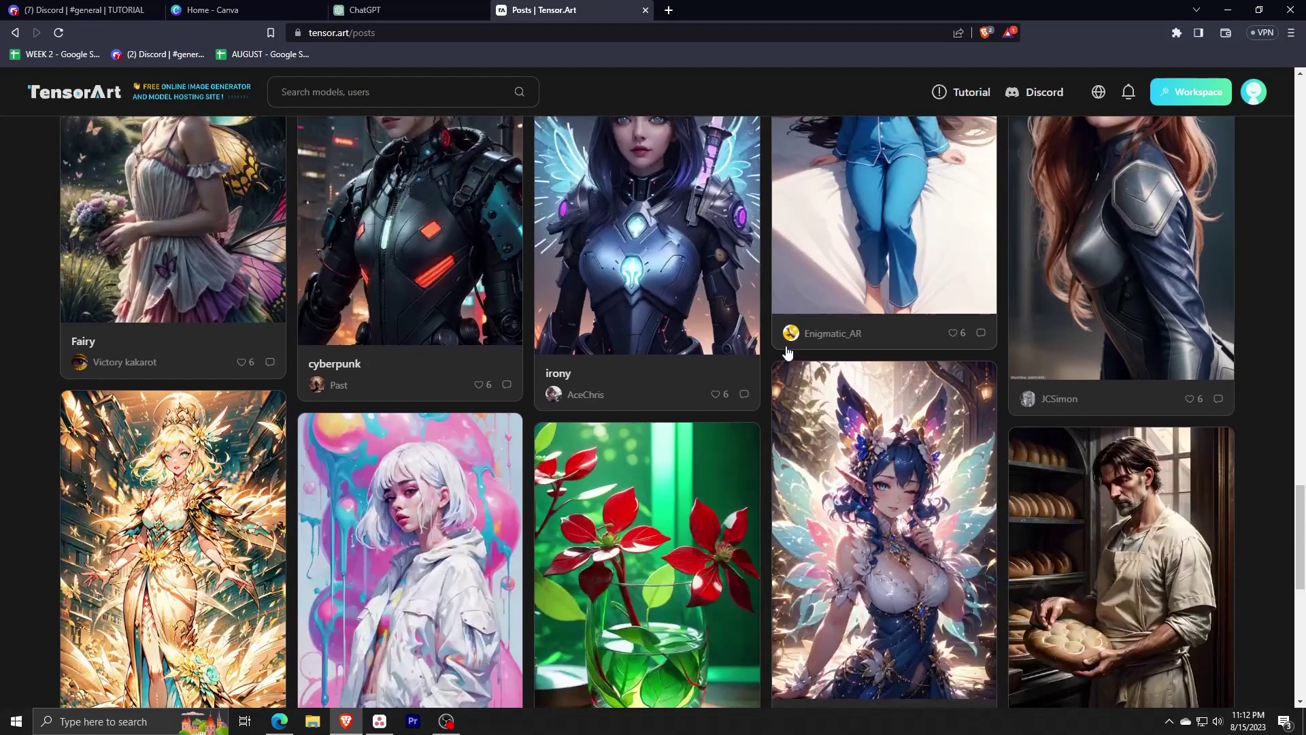
{"action": "scroll", "coordinate": [787, 352], "scroll_direction": "down", "scroll_amount": 6}
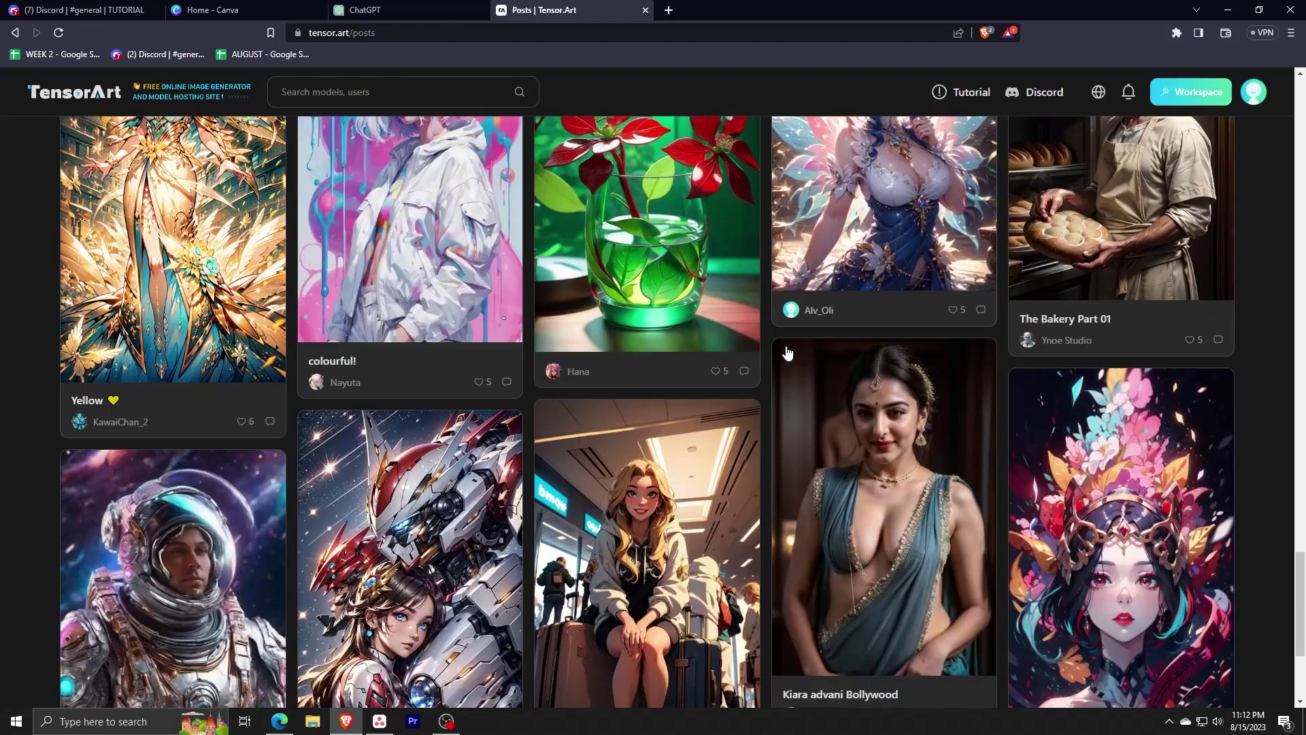
{"action": "scroll", "coordinate": [727, 347], "scroll_direction": "down", "scroll_amount": 7}
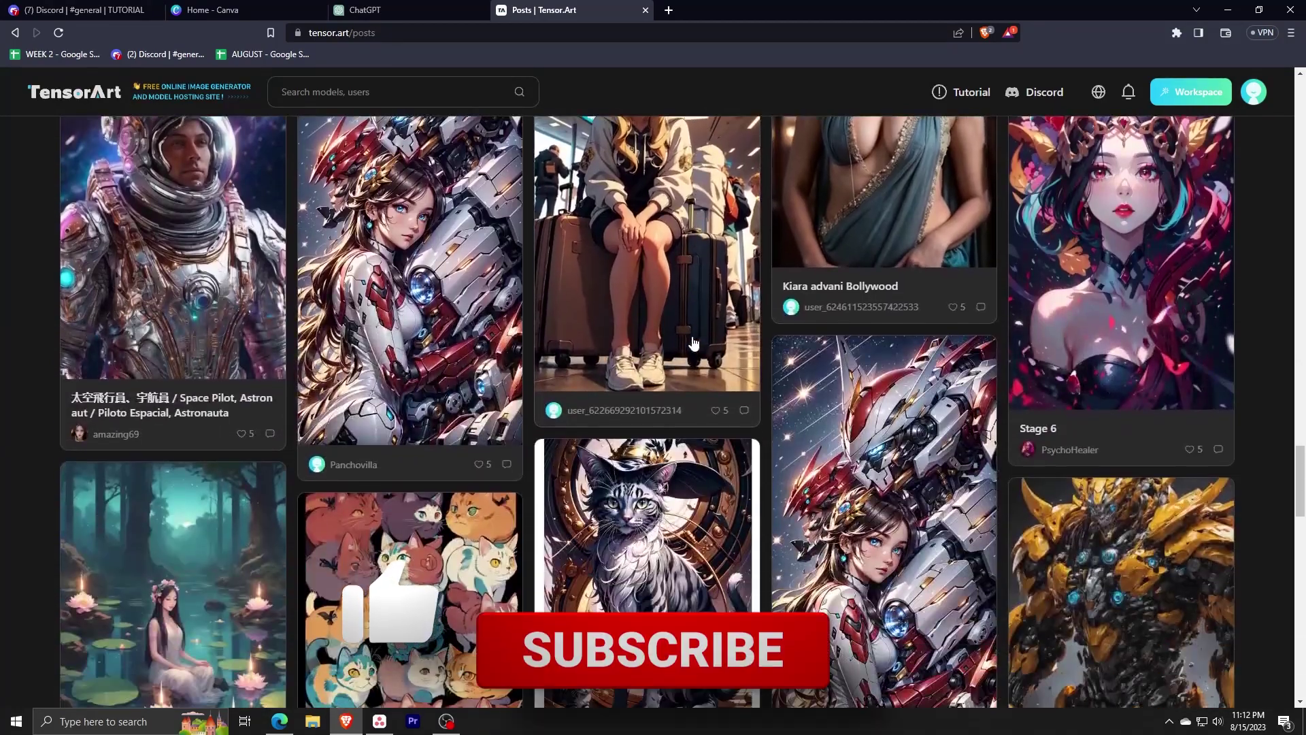
{"action": "scroll", "coordinate": [685, 342], "scroll_direction": "down", "scroll_amount": 5}
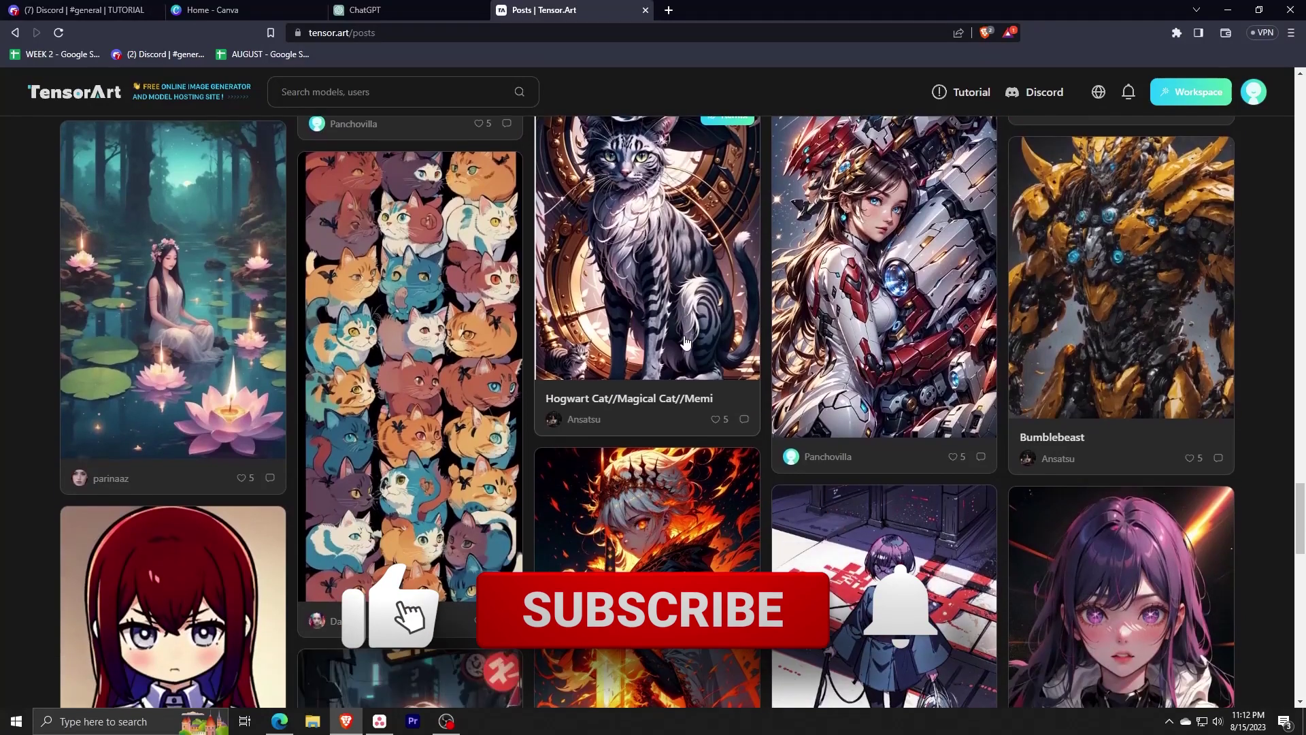
{"action": "scroll", "coordinate": [19, 231], "scroll_direction": "down", "scroll_amount": 2}
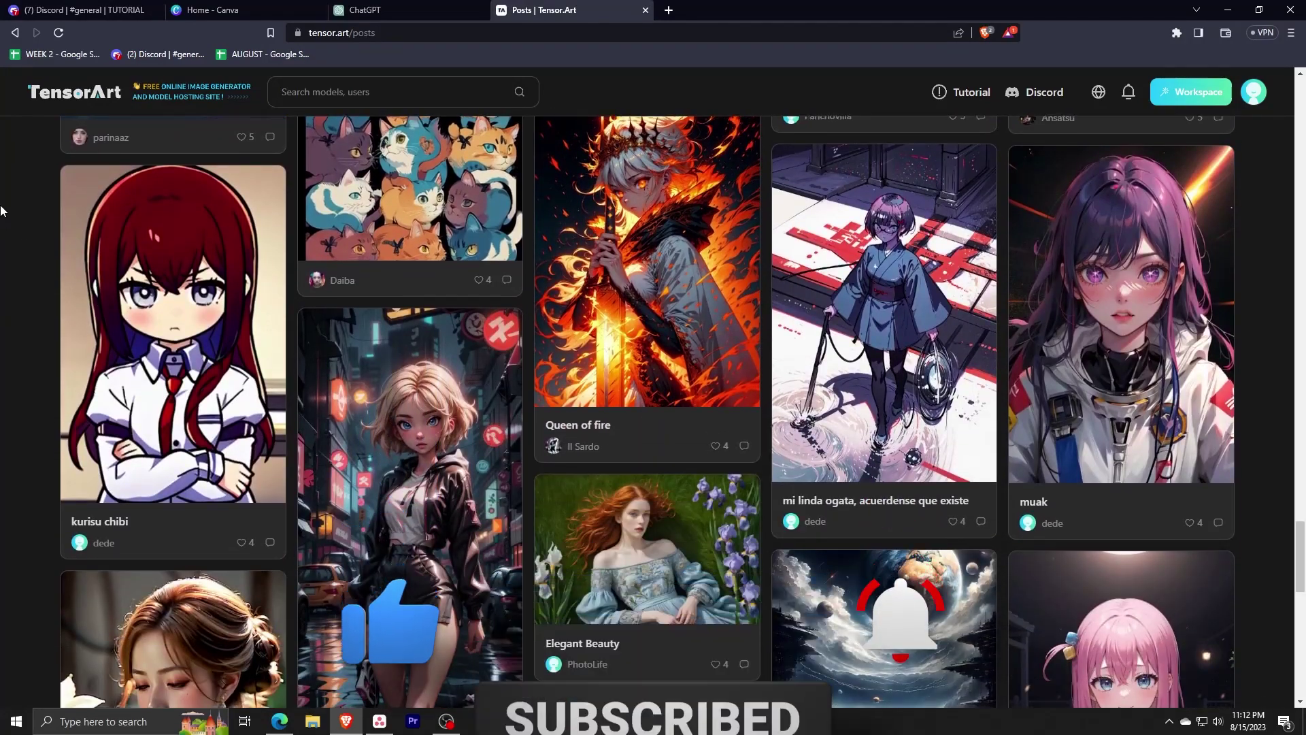
{"action": "scroll", "coordinate": [1, 211], "scroll_direction": "down", "scroll_amount": 10}
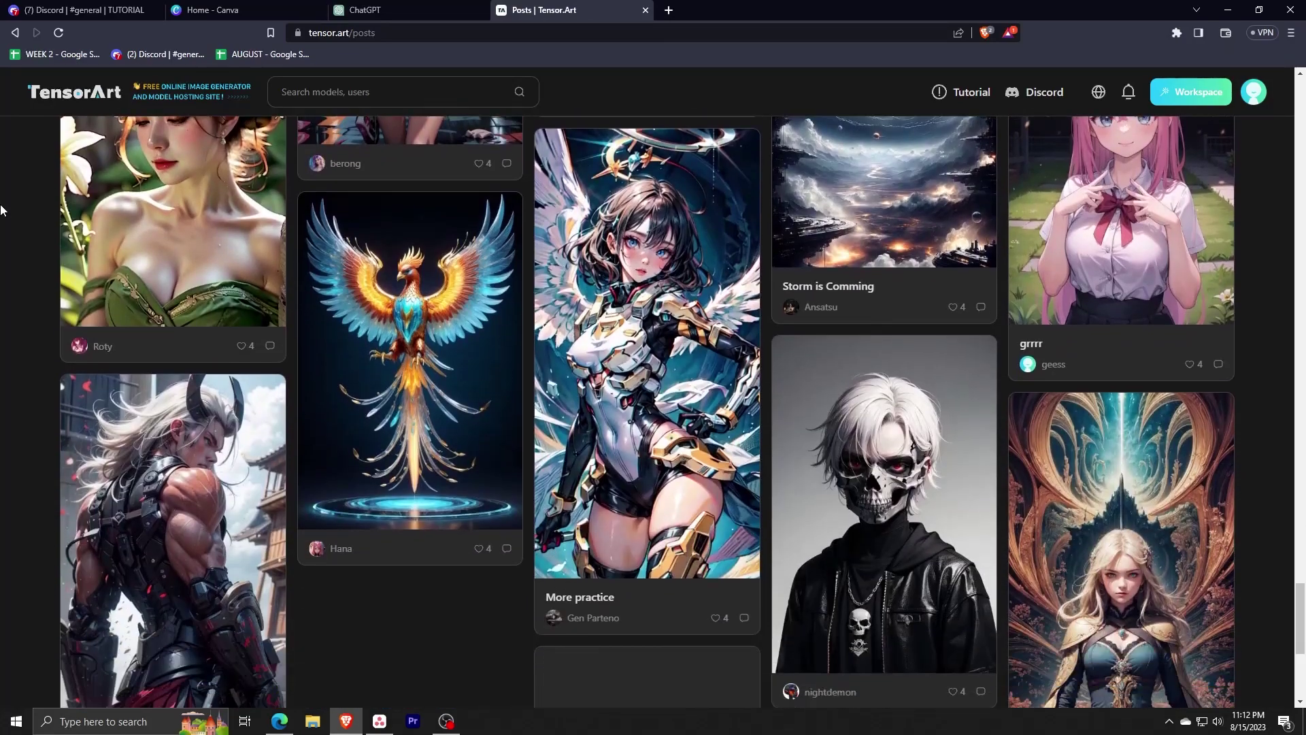
{"action": "scroll", "coordinate": [2, 211], "scroll_direction": "down", "scroll_amount": 6}
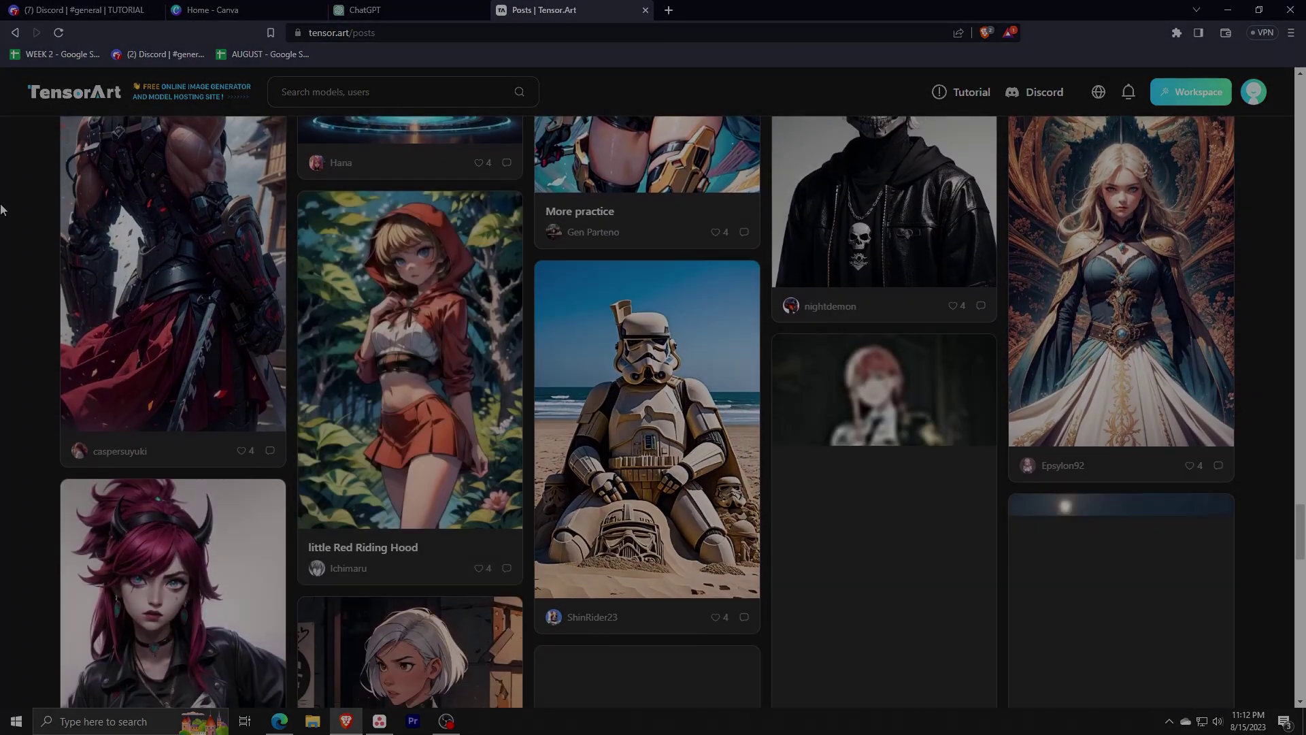